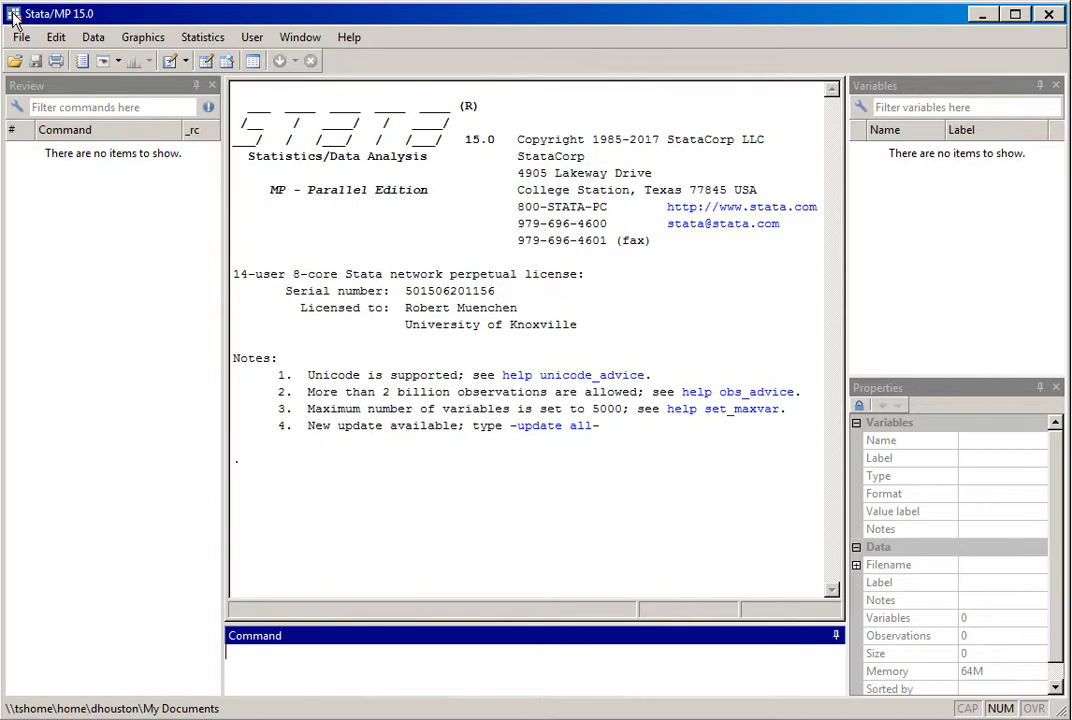
# Start changing the working directory, browse the drives under Computer, and permit all access to the local computer's files.
pyautogui.click(20, 38)
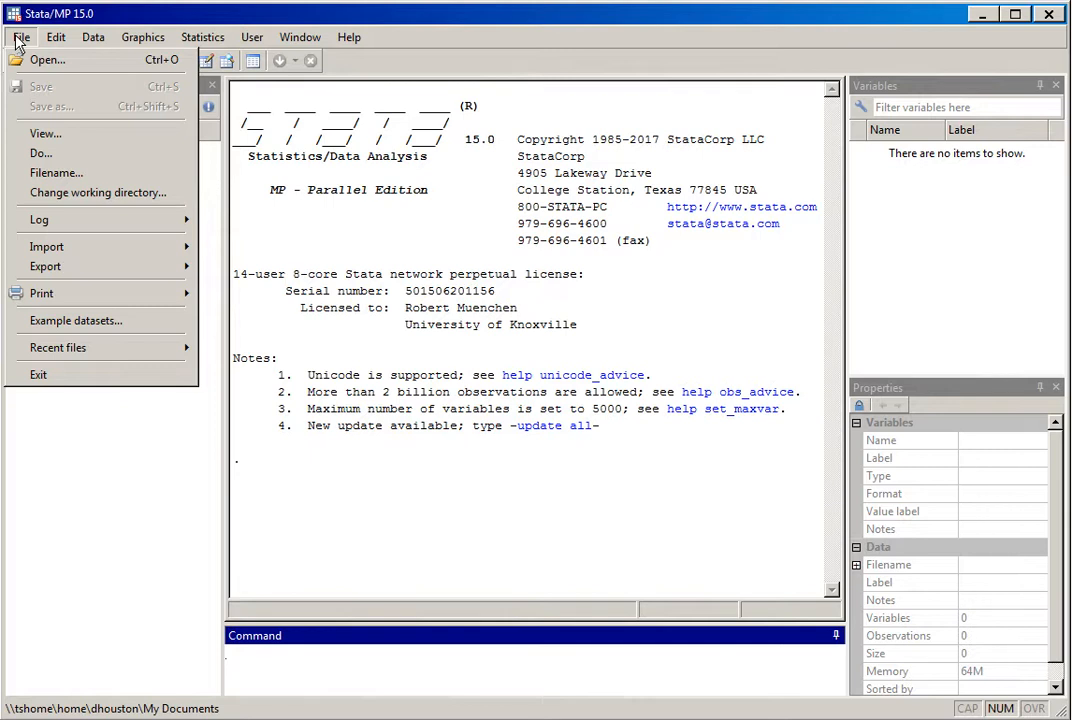
pyautogui.click(19, 192)
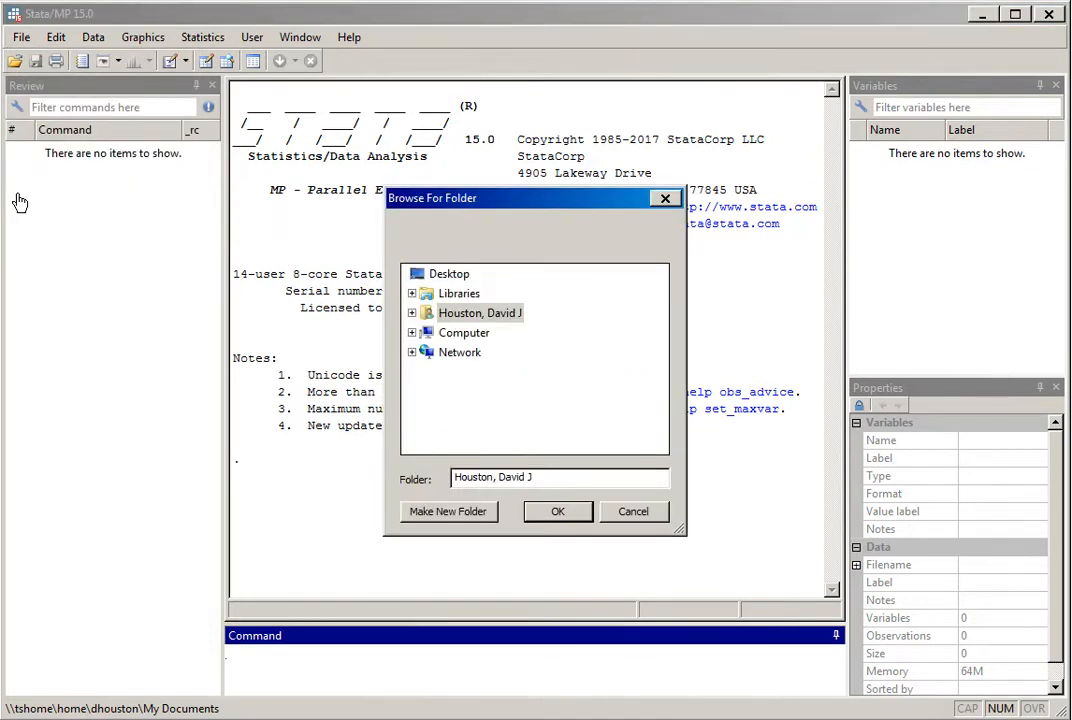
pyautogui.doubleClick(475, 336)
pyautogui.moveTo(667, 306); pyautogui.dragTo(662, 368)
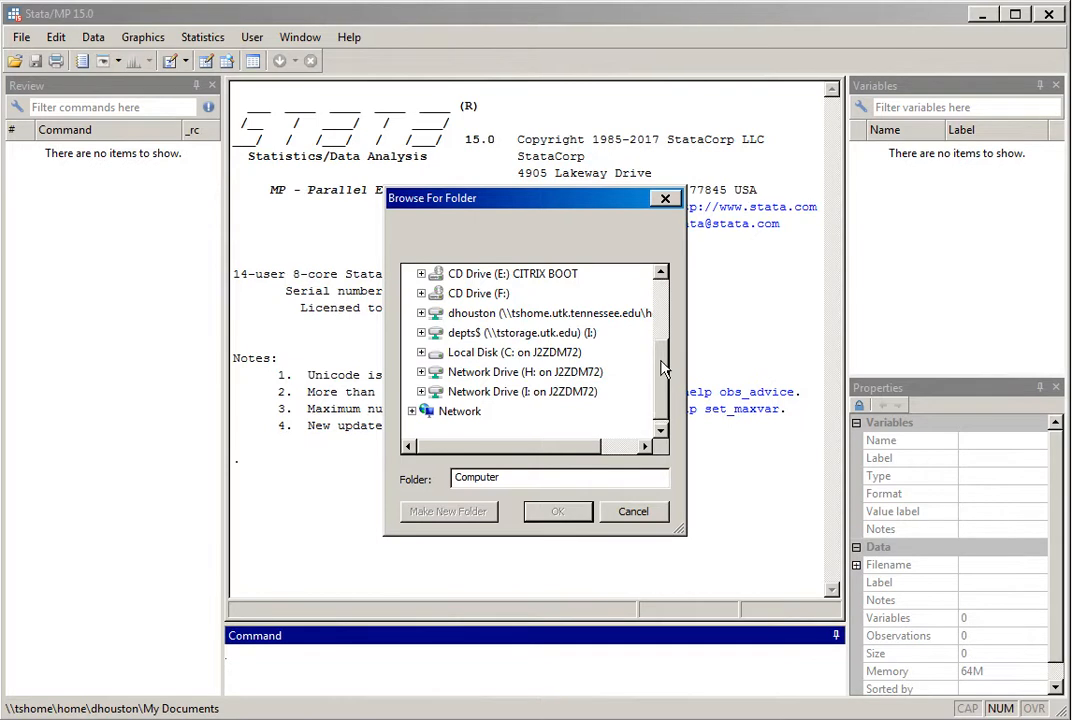
pyautogui.moveTo(664, 355); pyautogui.dragTo(657, 420)
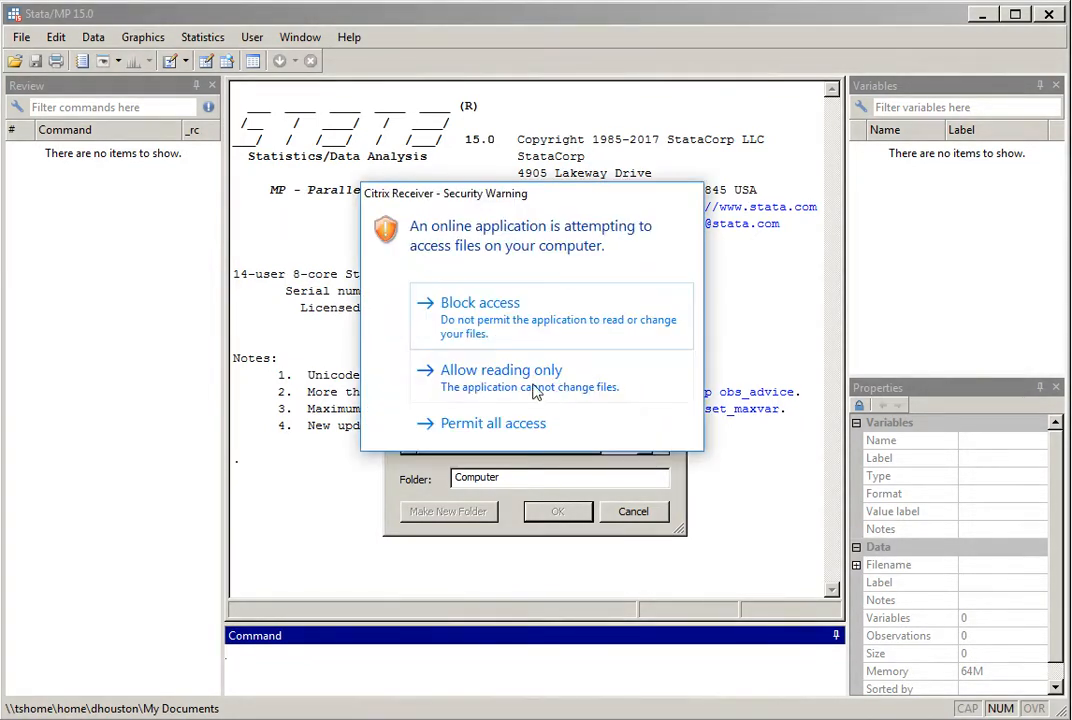
pyautogui.click(488, 430)
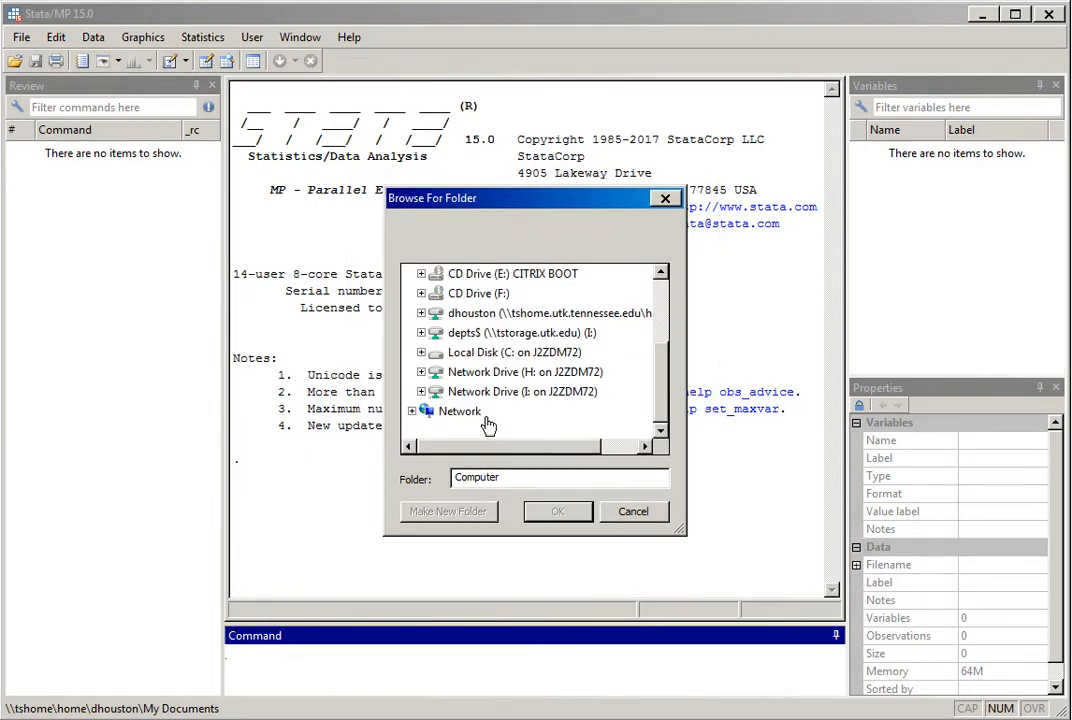
# Browse the local C: disk through Users and the user's profile folder to My Documents.
pyautogui.click(487, 355)
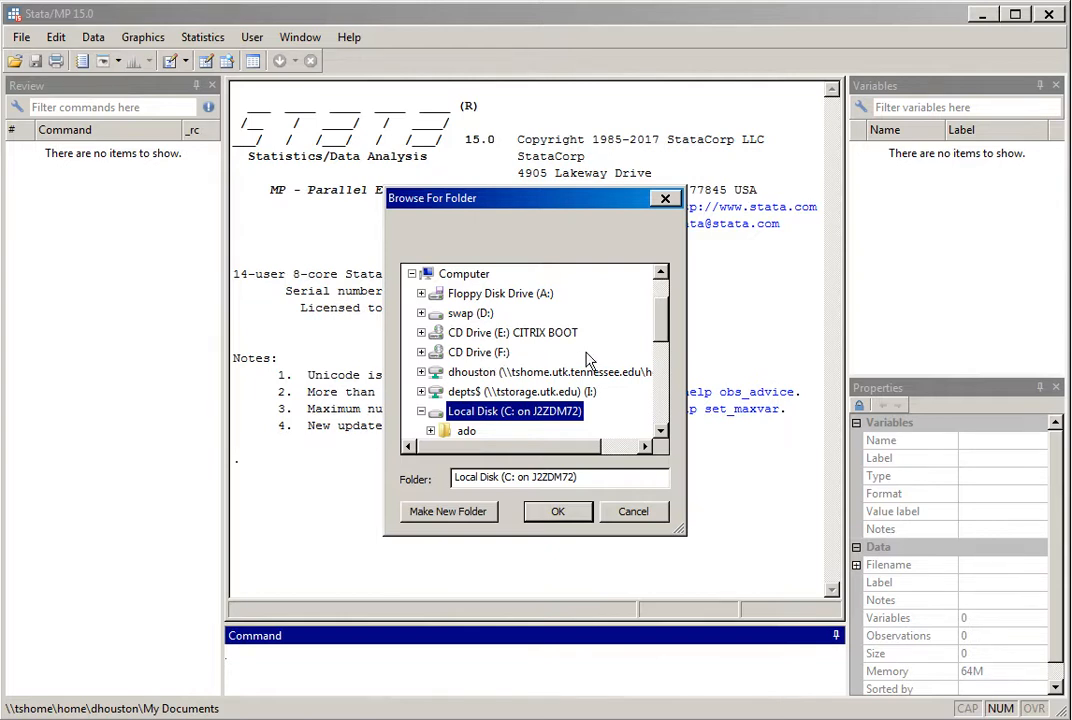
pyautogui.moveTo(665, 315); pyautogui.dragTo(660, 385)
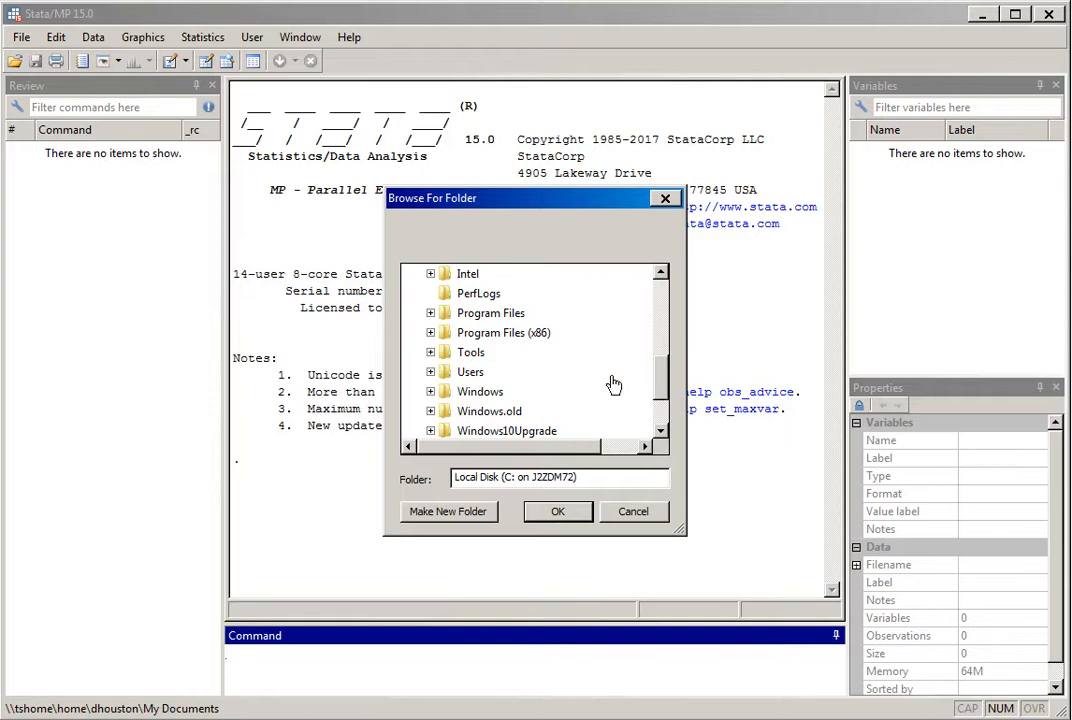
pyautogui.click(447, 378)
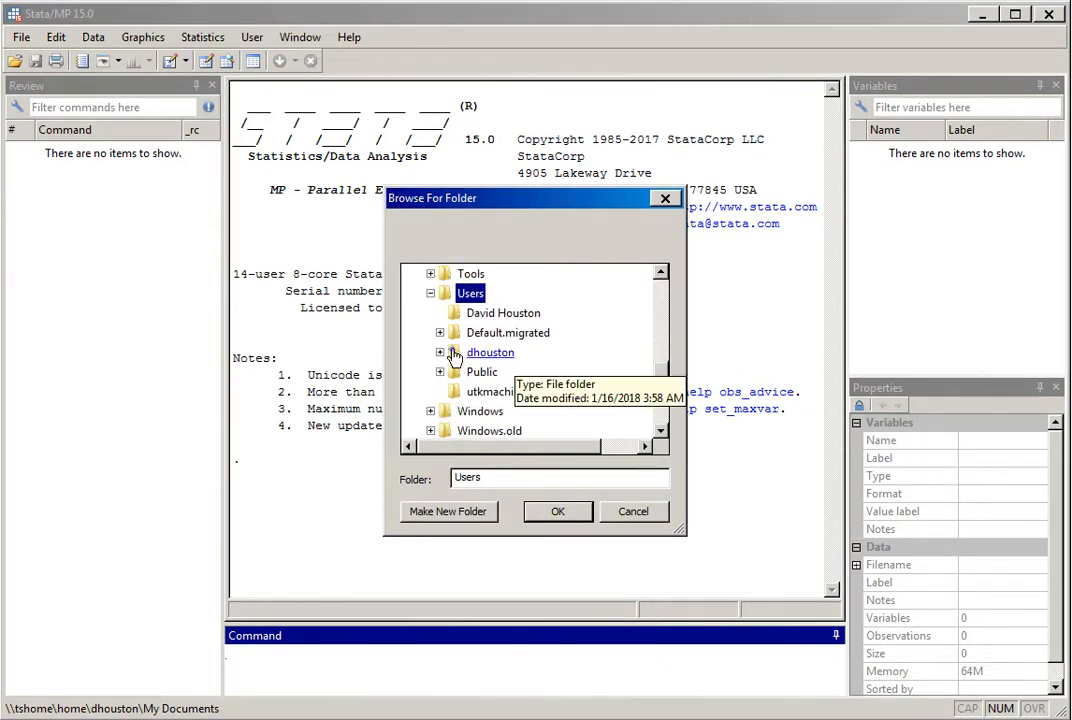
pyautogui.click(459, 355)
pyautogui.moveTo(668, 342); pyautogui.dragTo(668, 372)
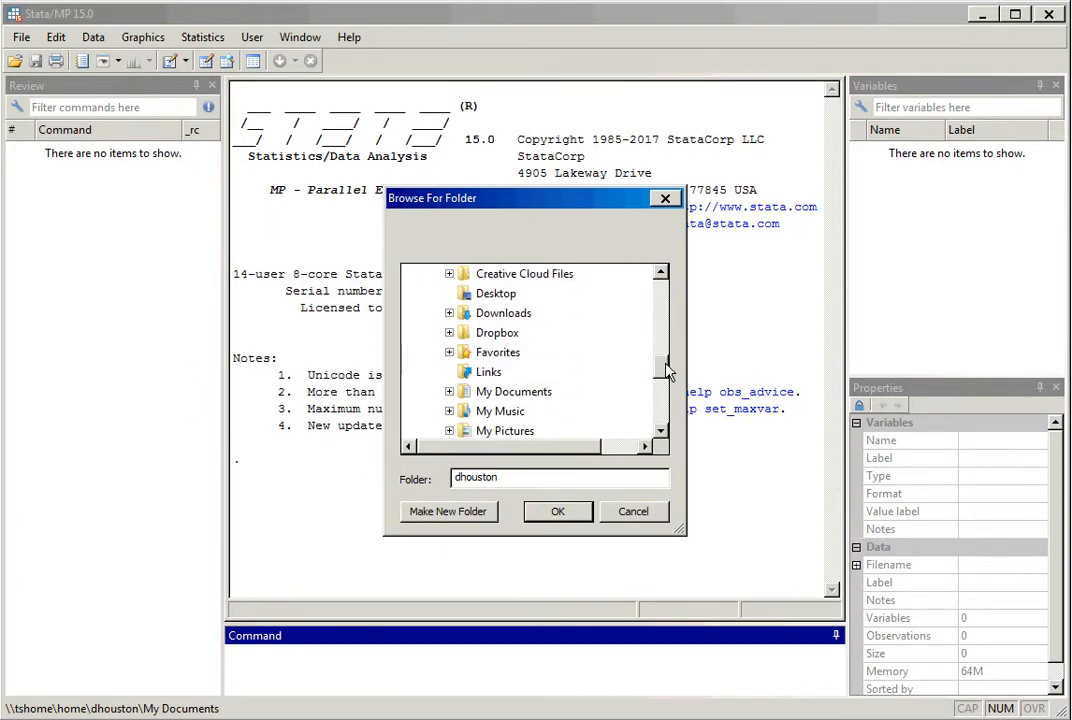
pyautogui.scroll(-1, 552, 312)
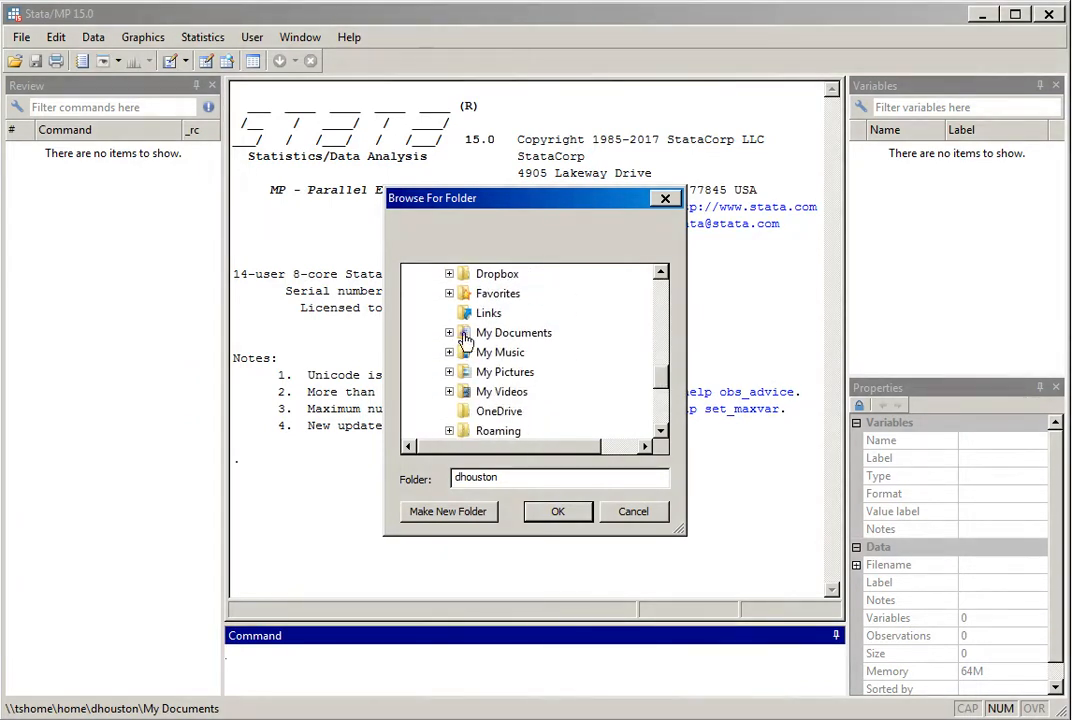
pyautogui.click(465, 335)
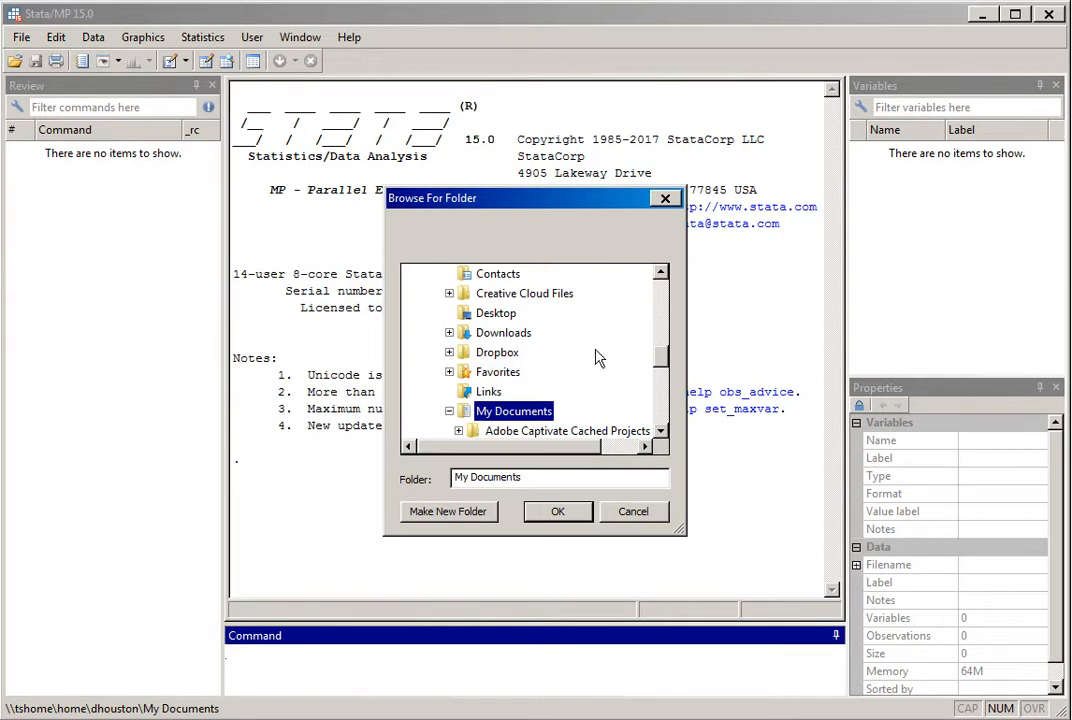
# Set the Stata Tutorials folder inside My Documents as the working directory.
pyautogui.doubleClick(662, 431)
pyautogui.click(662, 431)
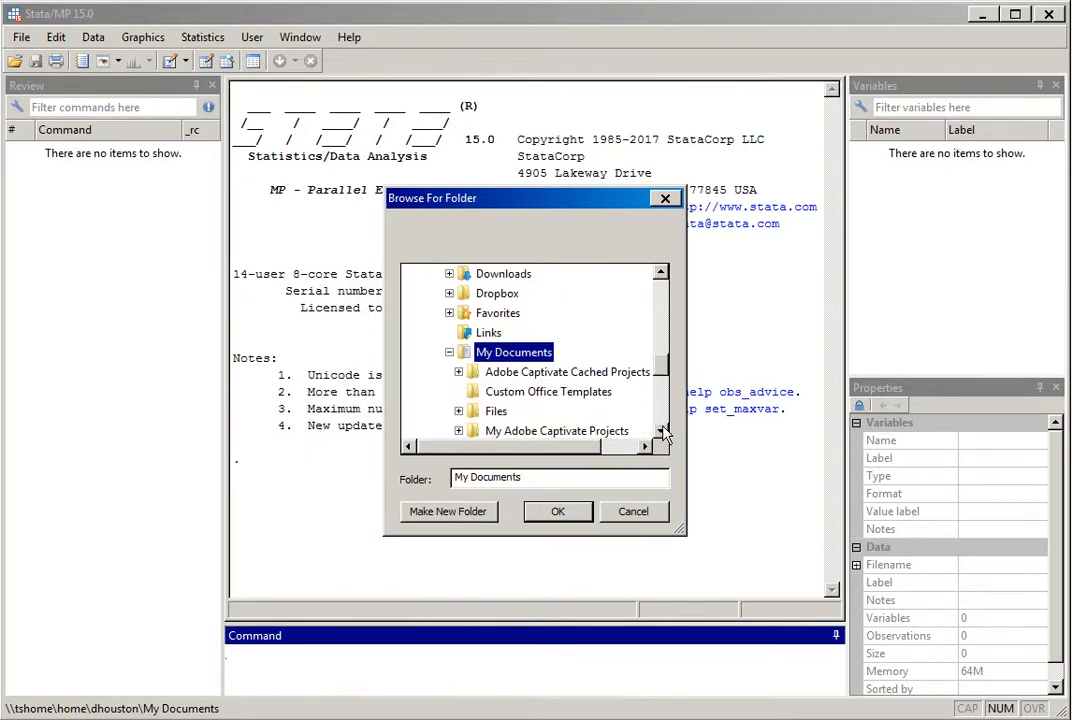
pyautogui.click(662, 431)
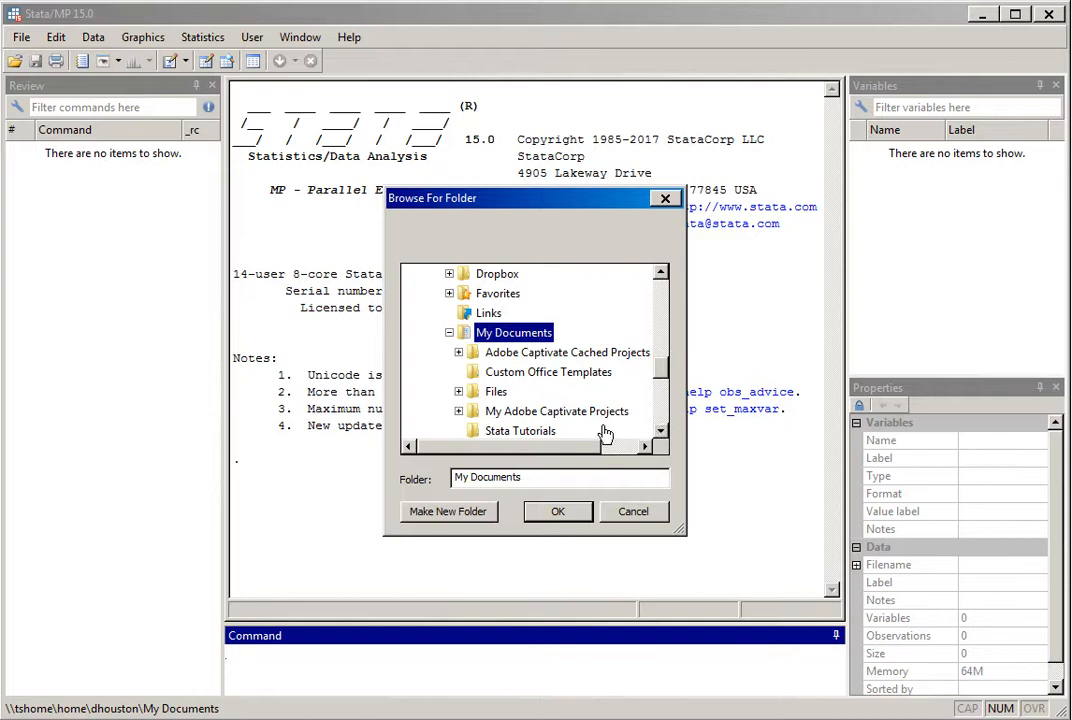
pyautogui.click(498, 433)
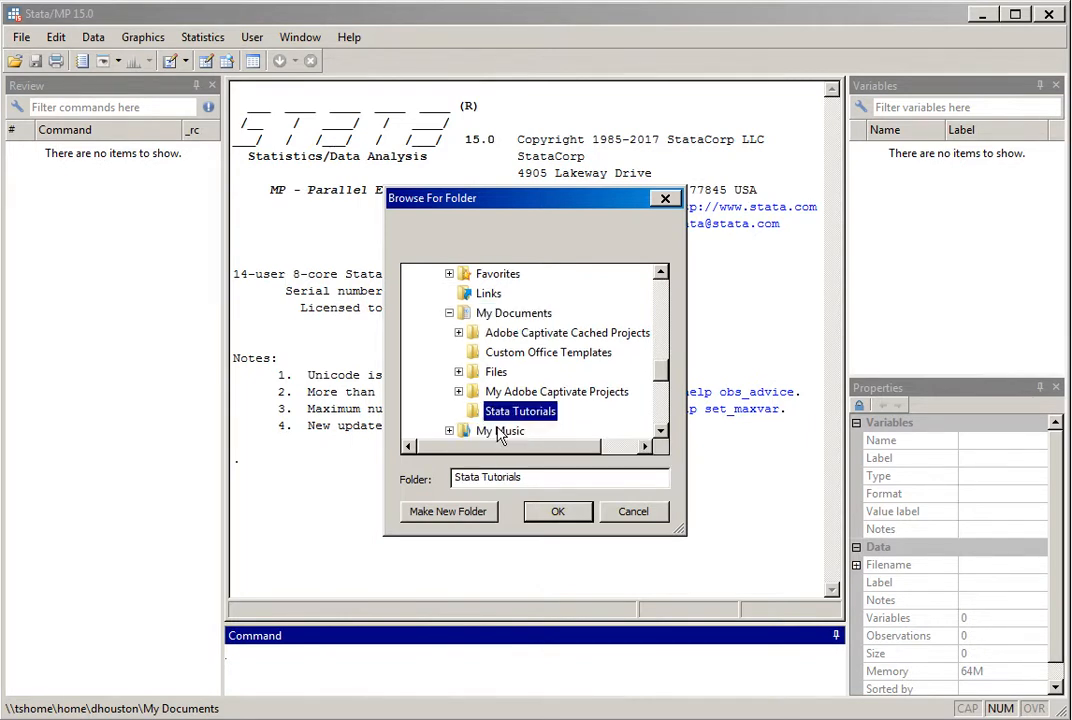
pyautogui.click(558, 512)
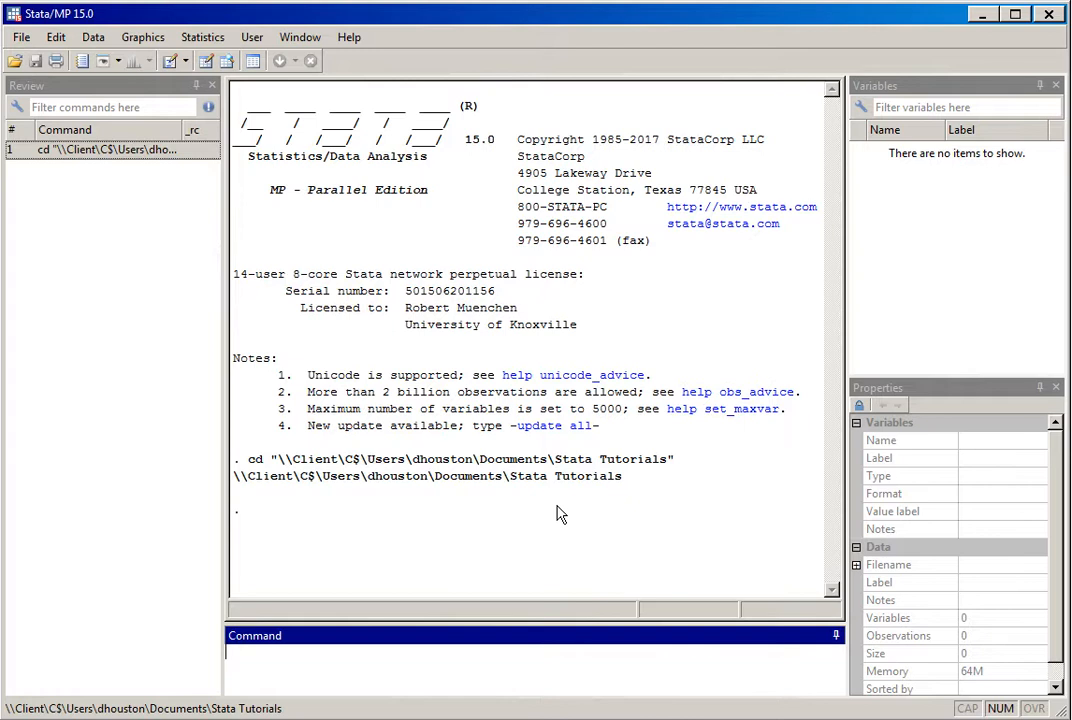
# Start a results log with the command log using stata_tutorial.
pyautogui.write('log using stata tuto')
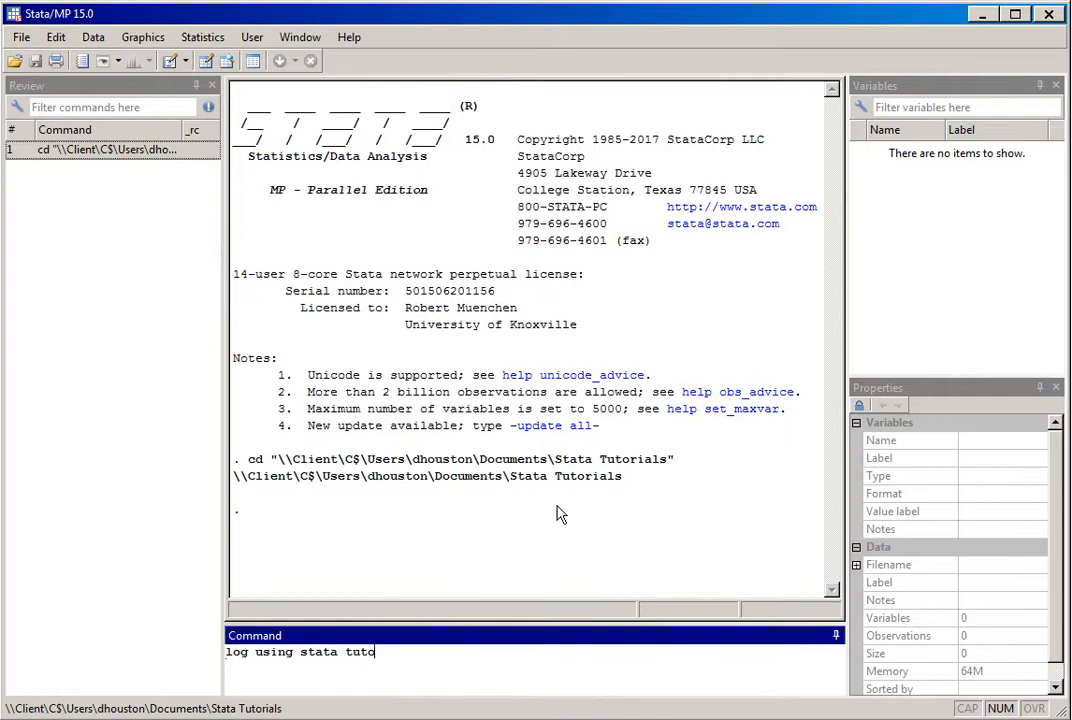
pyautogui.write('rial')
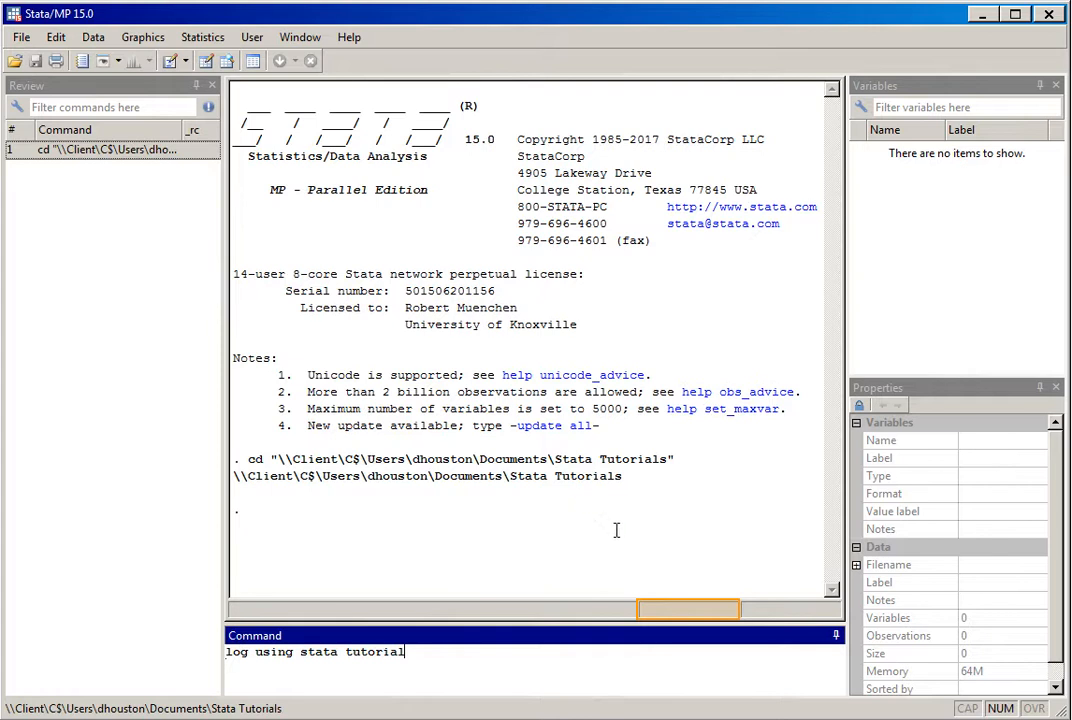
pyautogui.press('Return')
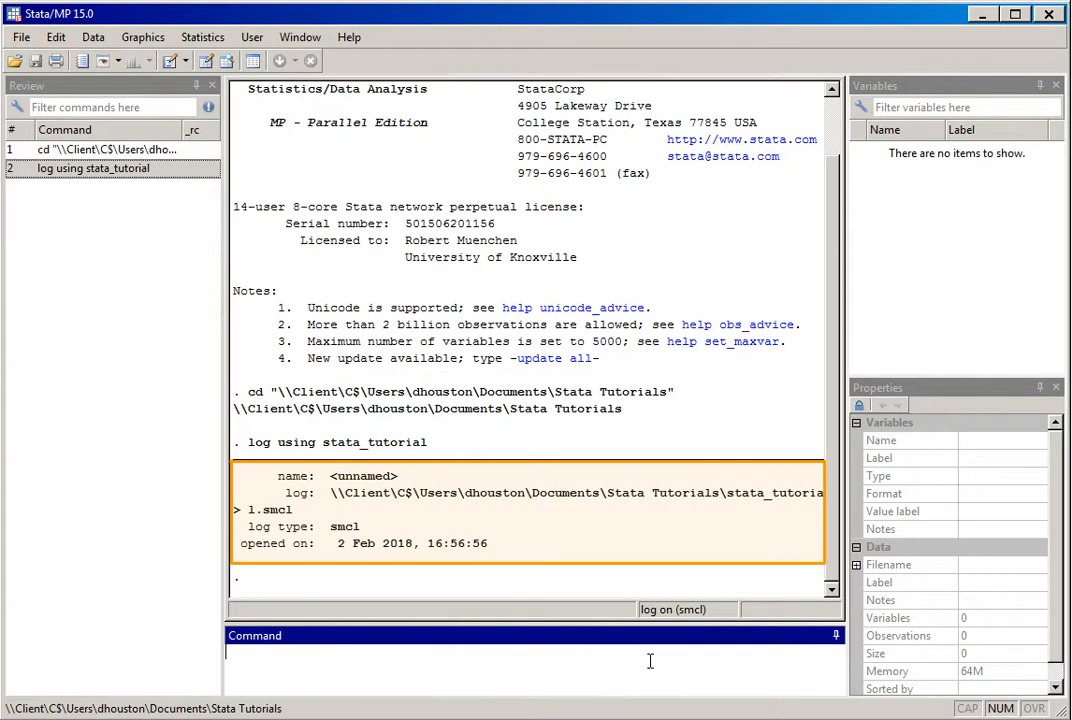
# Start a command log with the command cmdlog using stata_tutorial.
pyautogui.write('cmdlog using')
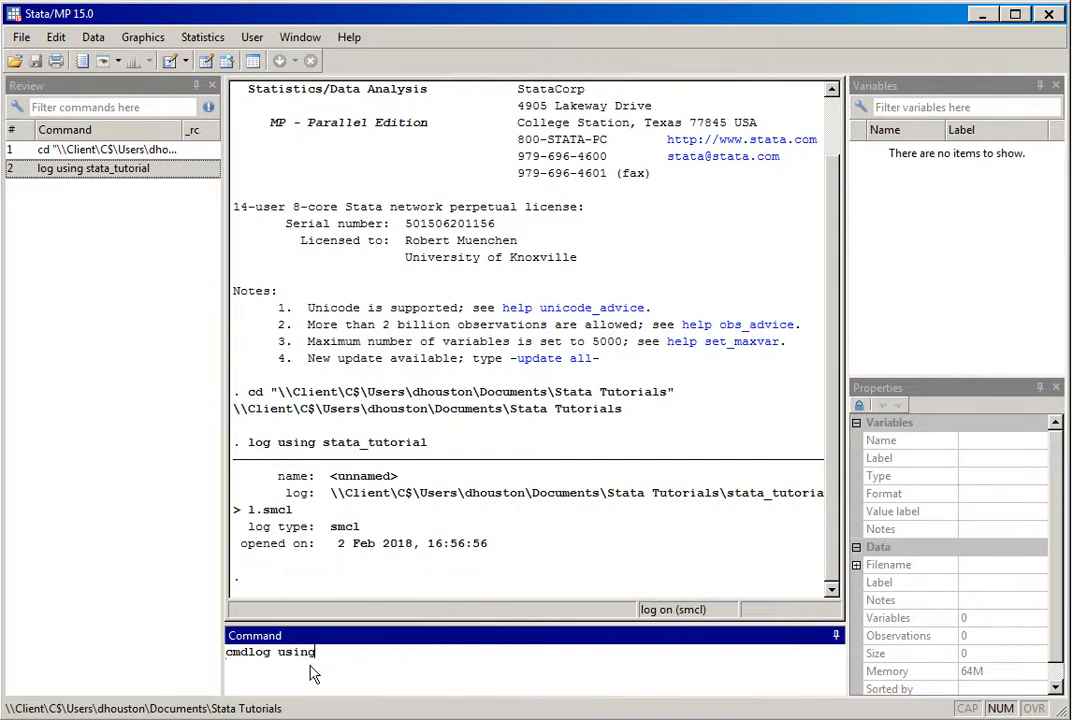
pyautogui.write(' stata tutorial')
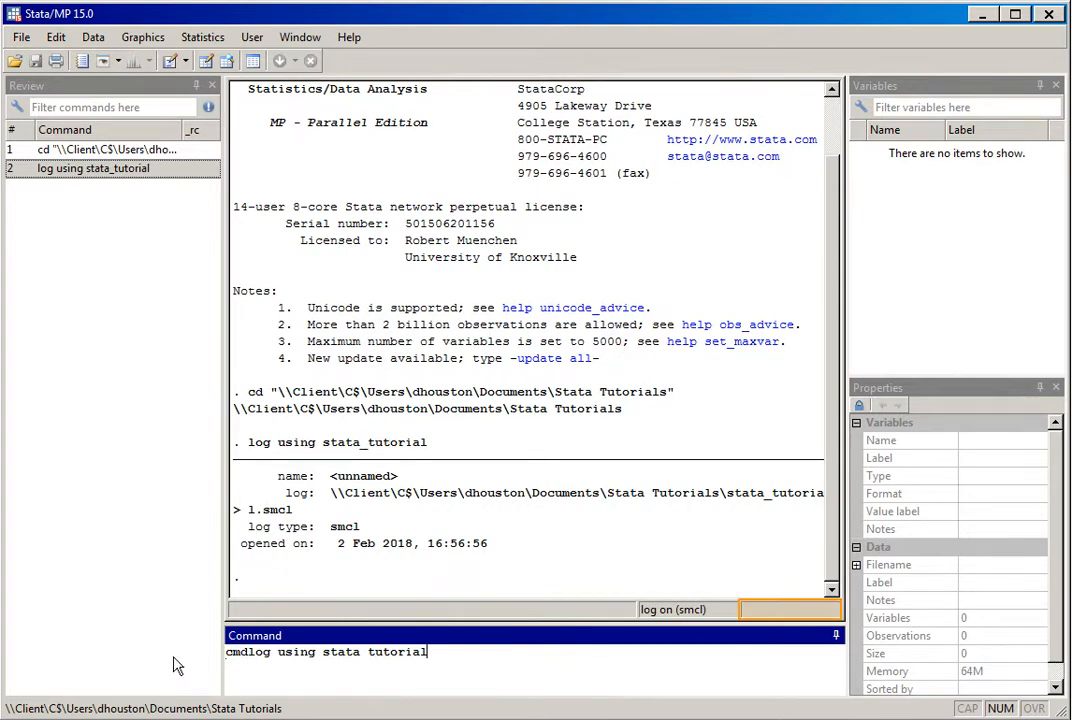
pyautogui.press('Return')
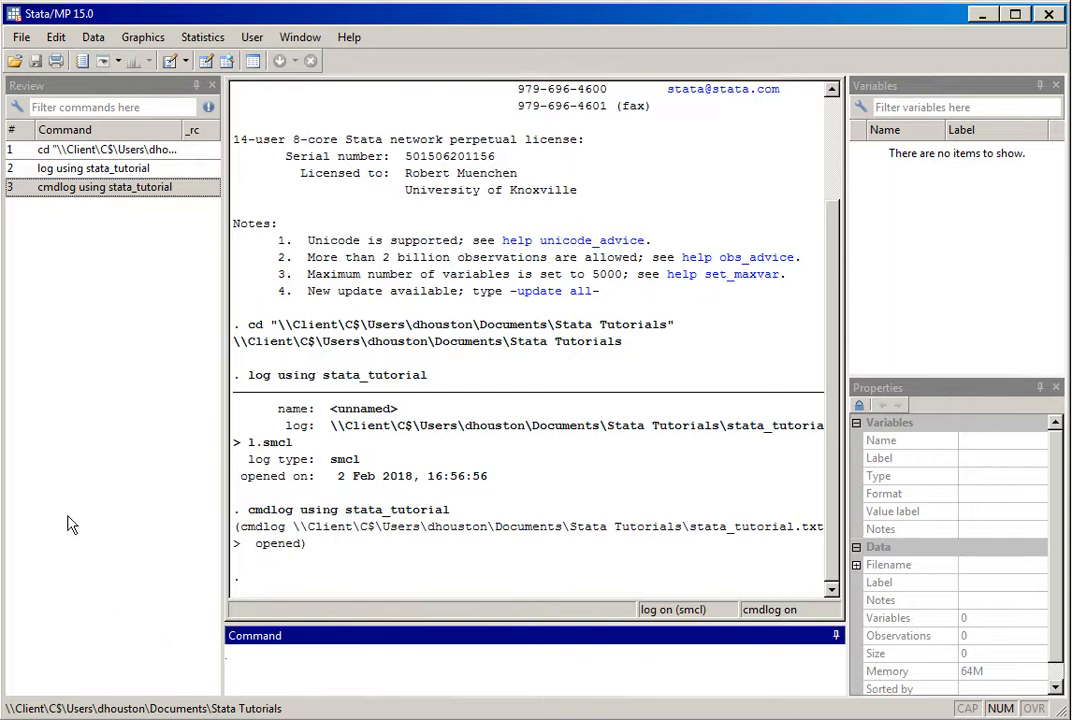
# Open the Stata dataset auto from My Documents.
pyautogui.click(21, 38)
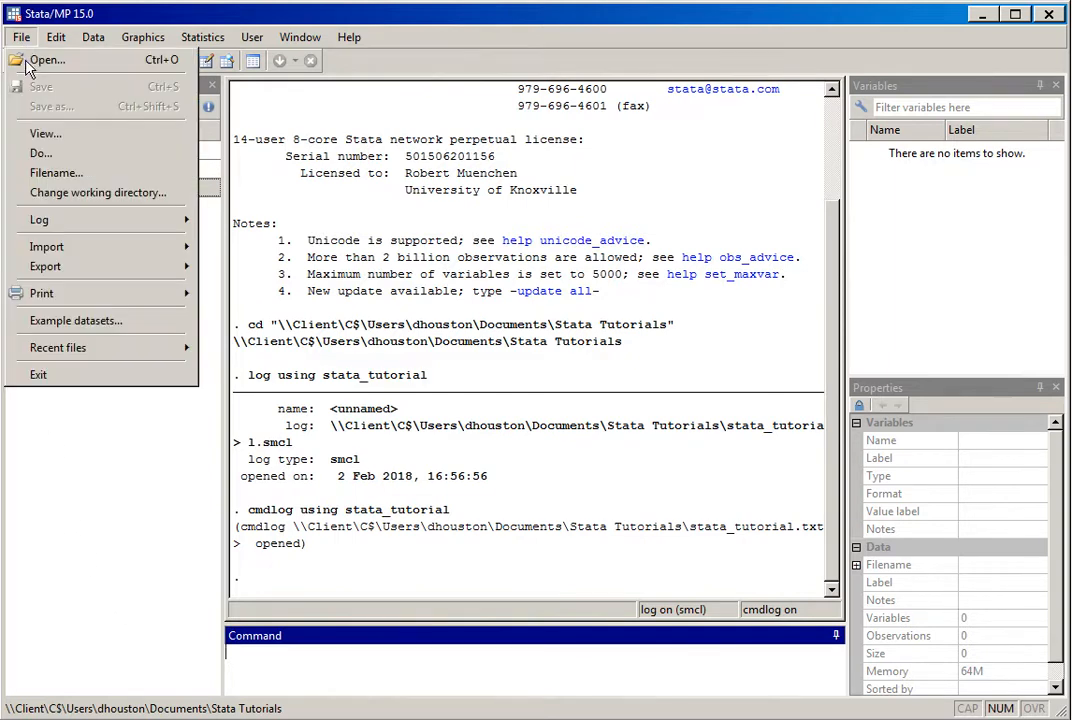
pyautogui.click(27, 60)
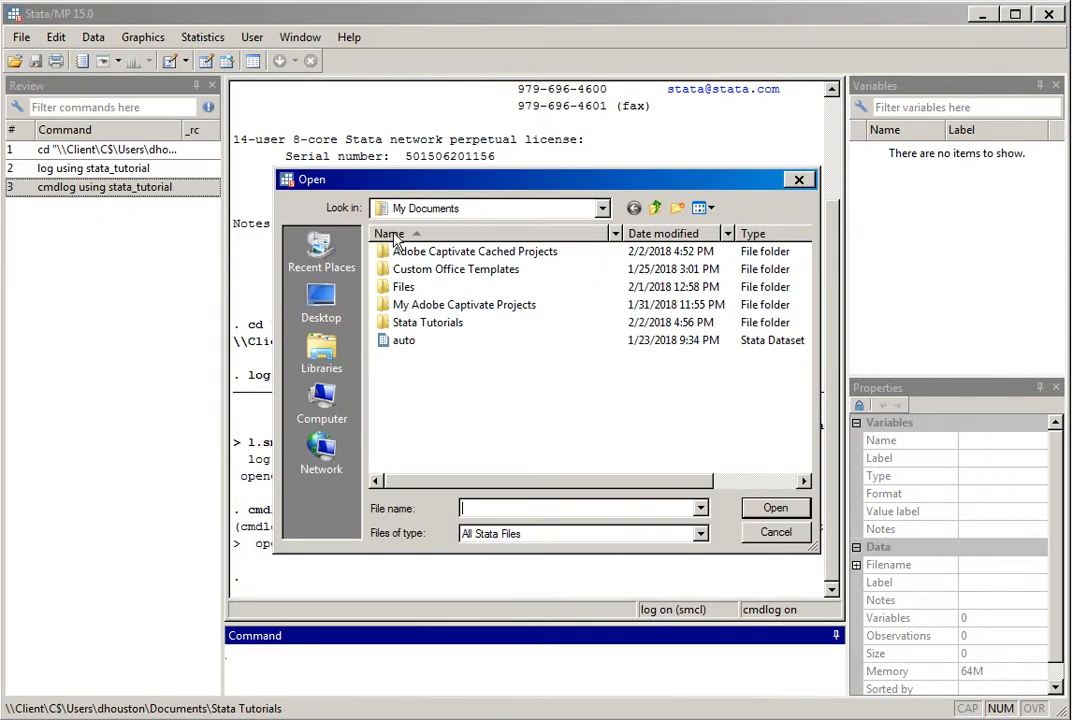
pyautogui.click(412, 350)
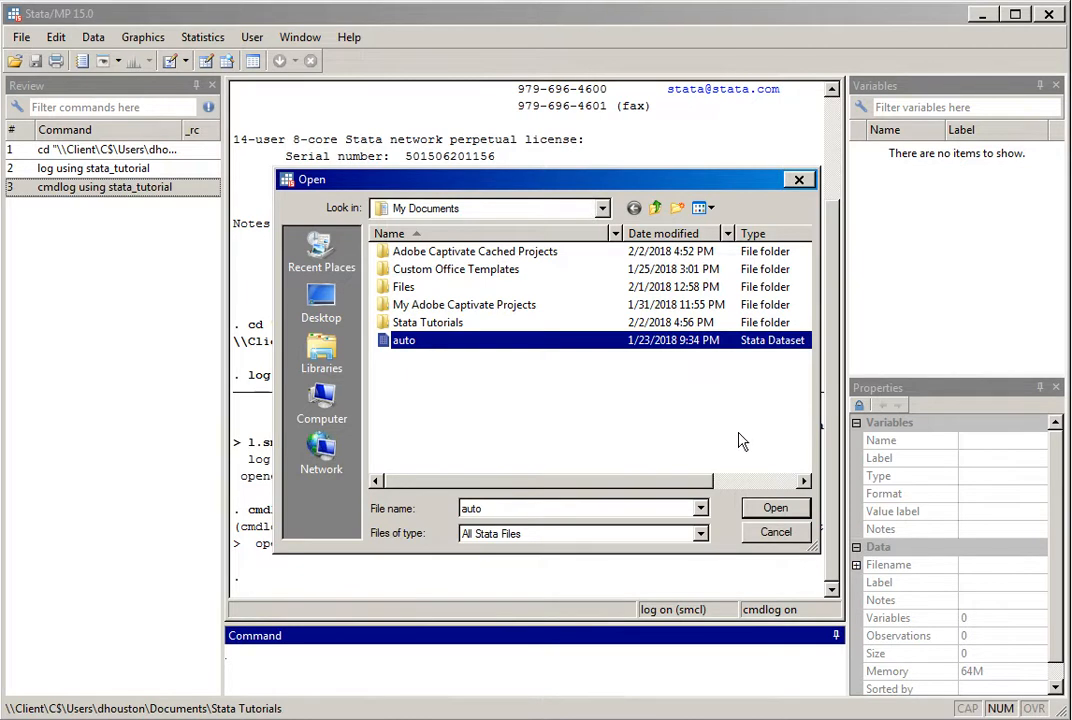
pyautogui.click(765, 508)
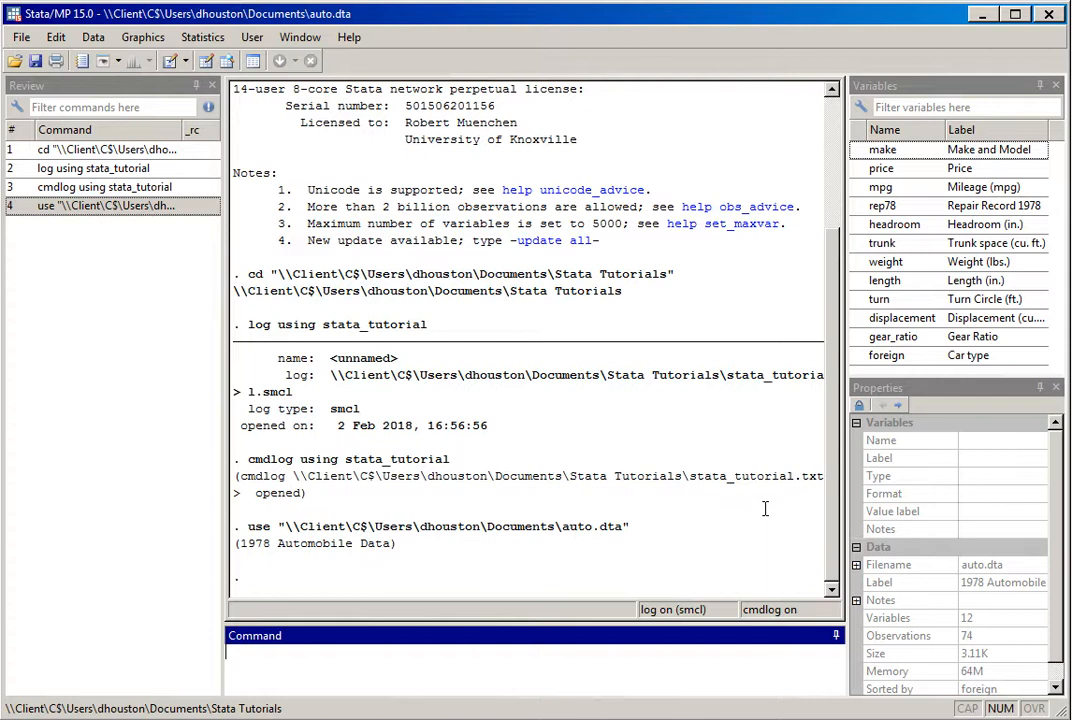
# Produce one-way frequency tables of foreign and mpg with the tabulate command.
pyautogui.write('tabulate foreign')
pyautogui.press('Return')
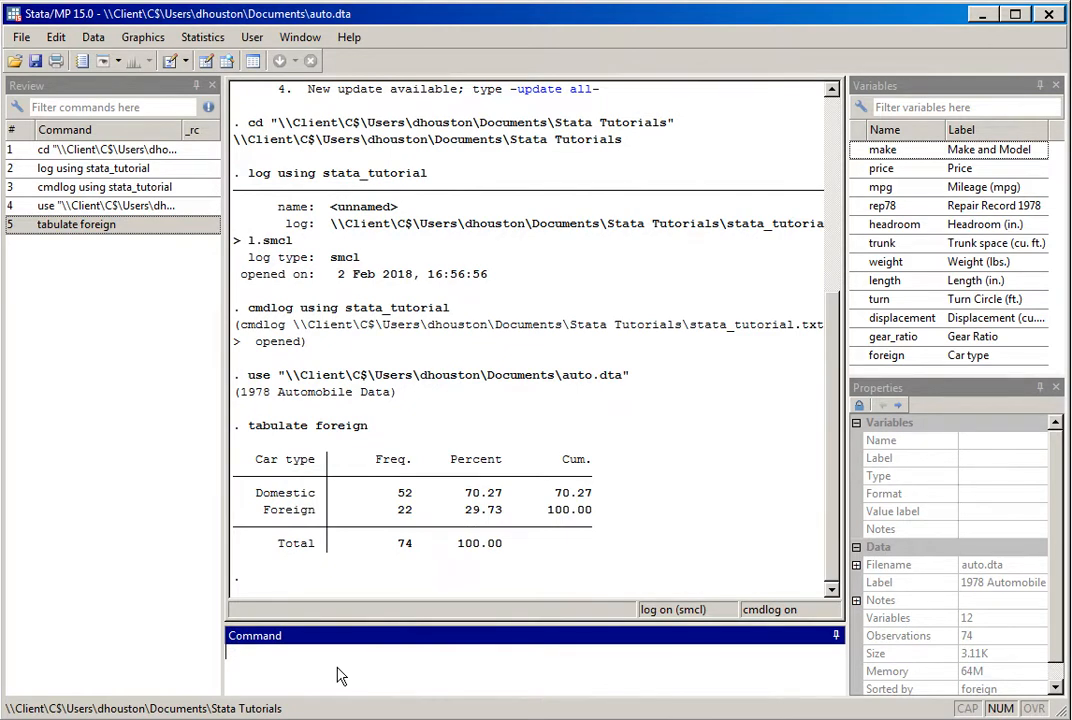
pyautogui.write('tabulate mpg')
pyautogui.press('Return')
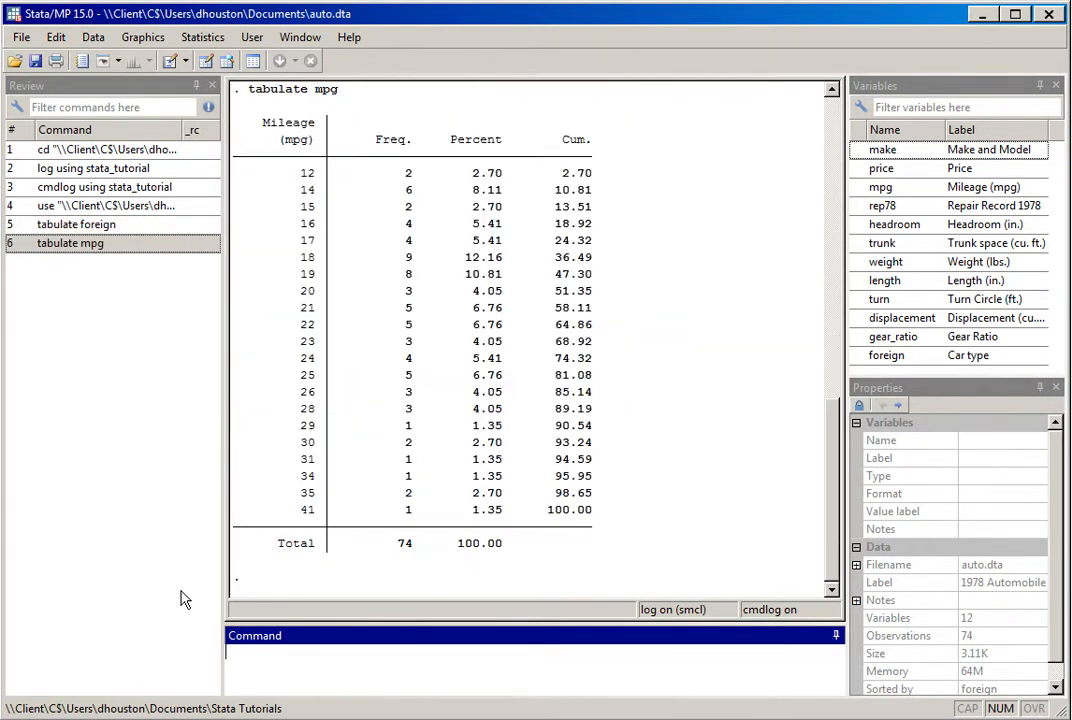
# Summarize turn and run tabstat on price, mpg, weight and length with statistics n, mean, sd, min, max, skewness and kurtosis.
pyautogui.write('summarize turn')
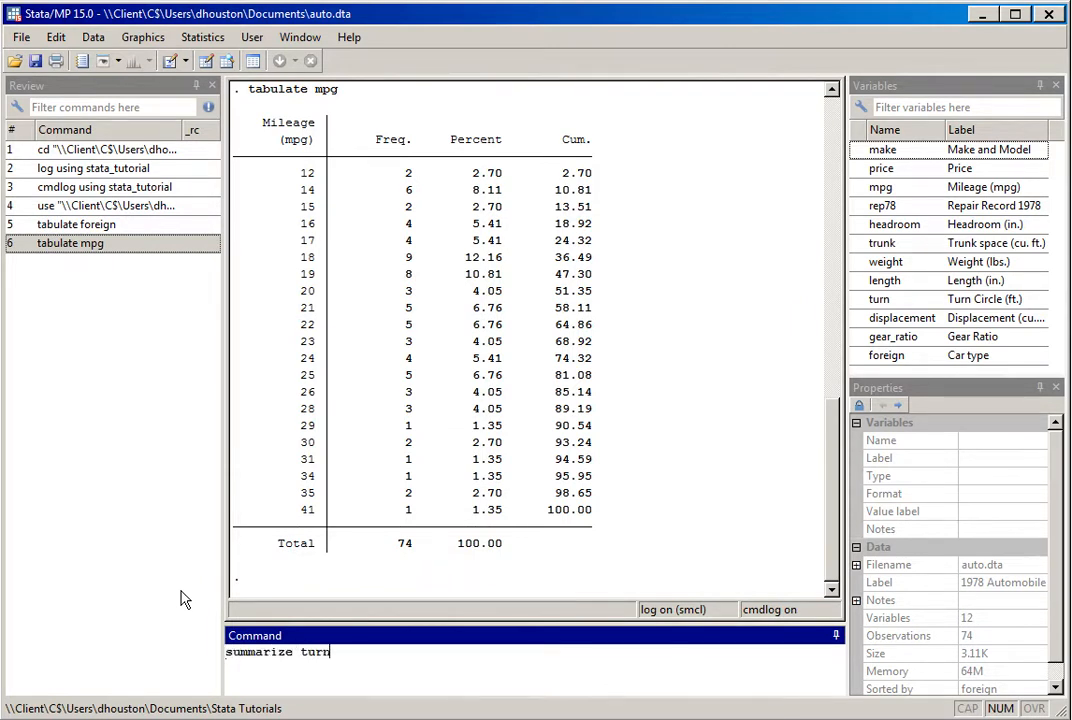
pyautogui.press('Return')
pyautogui.write('tabstat')
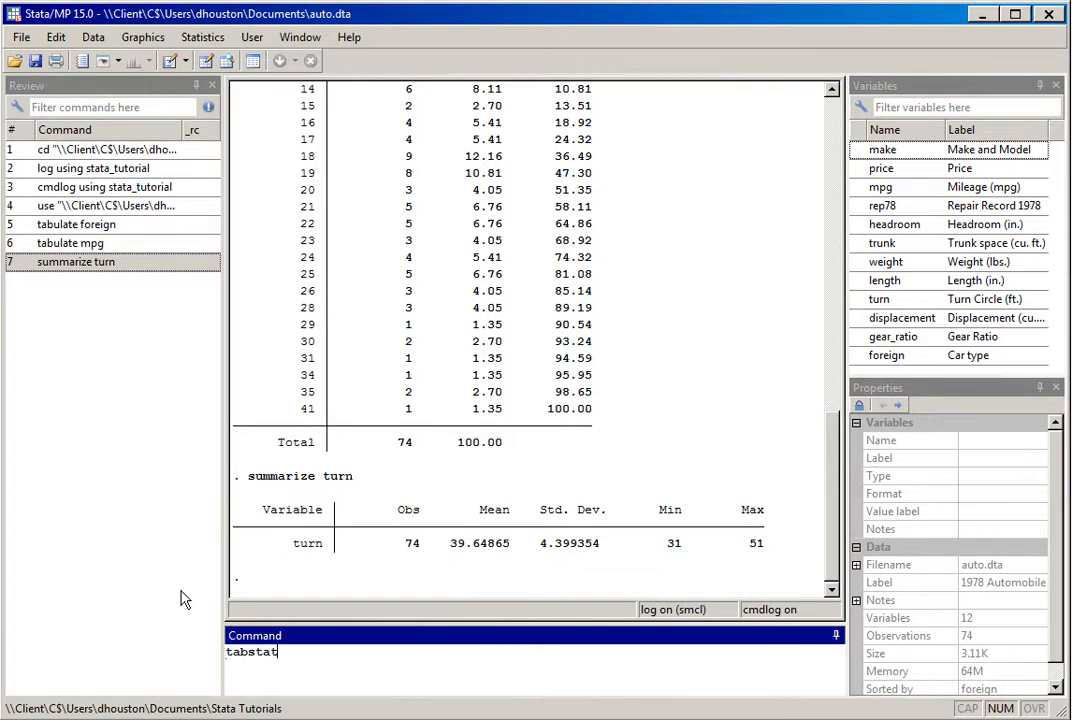
pyautogui.write(' price mpg weight length, statistics')
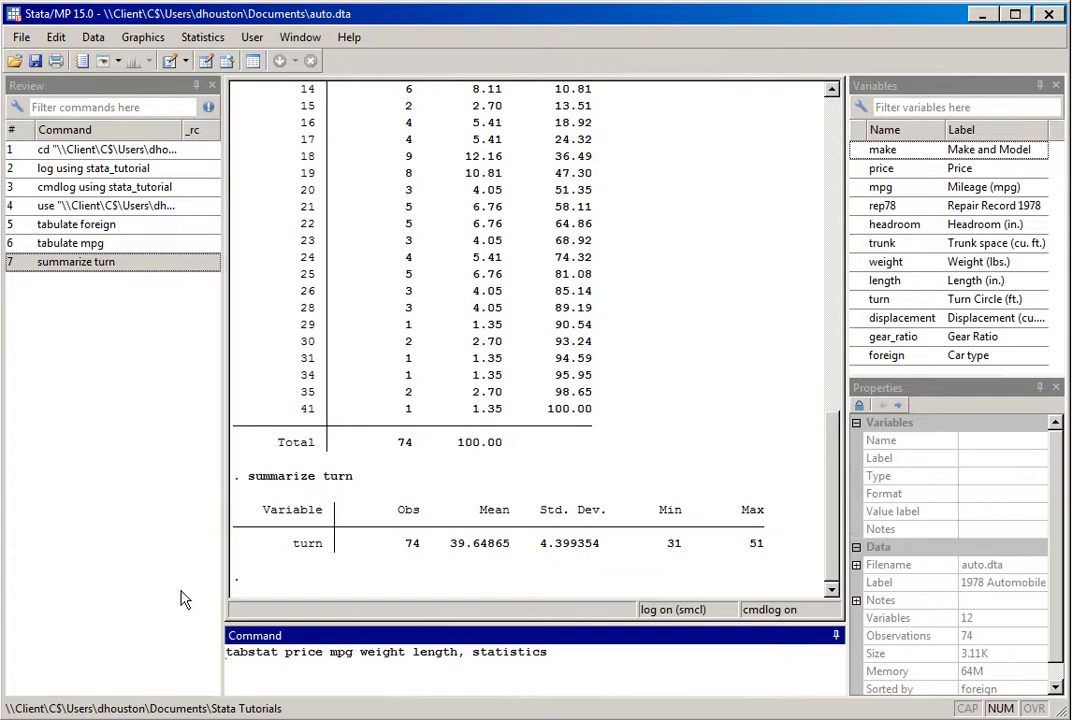
pyautogui.write('(n mean sd min max ')
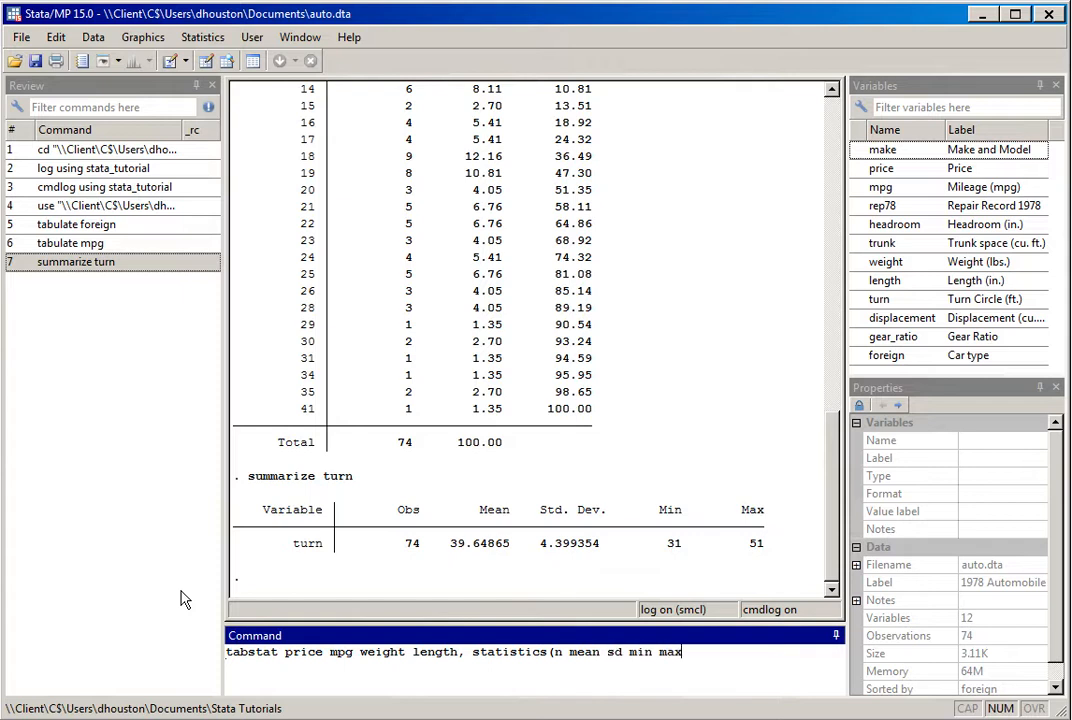
pyautogui.write('skewness kurtosis')
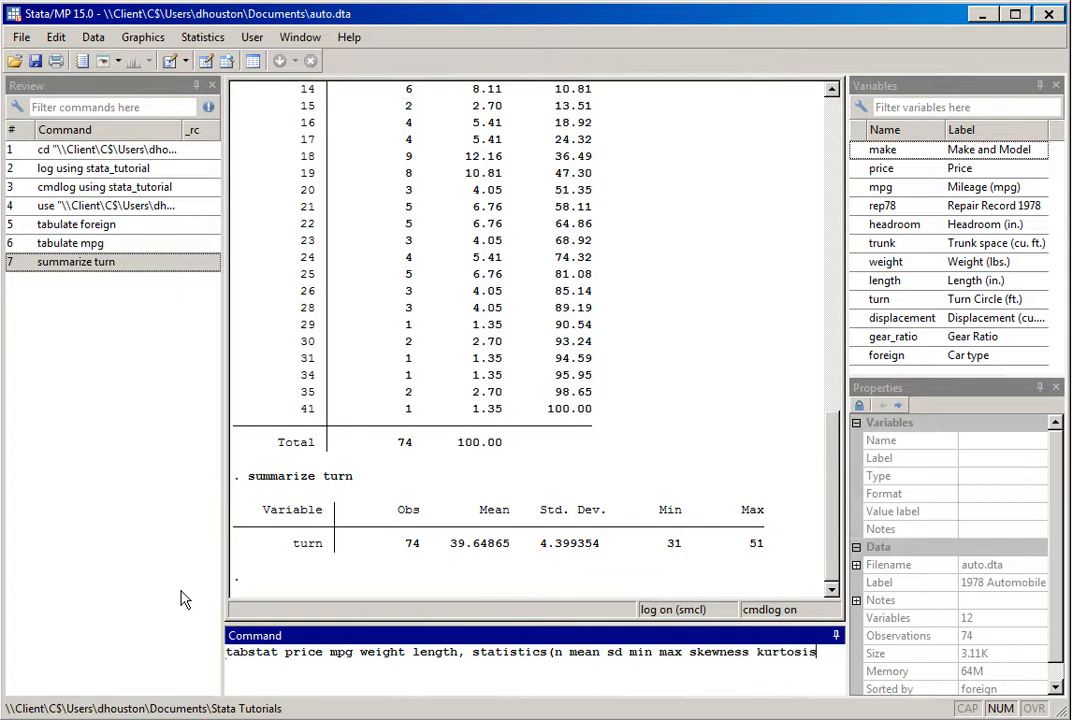
pyautogui.write(')')
pyautogui.press('Return')
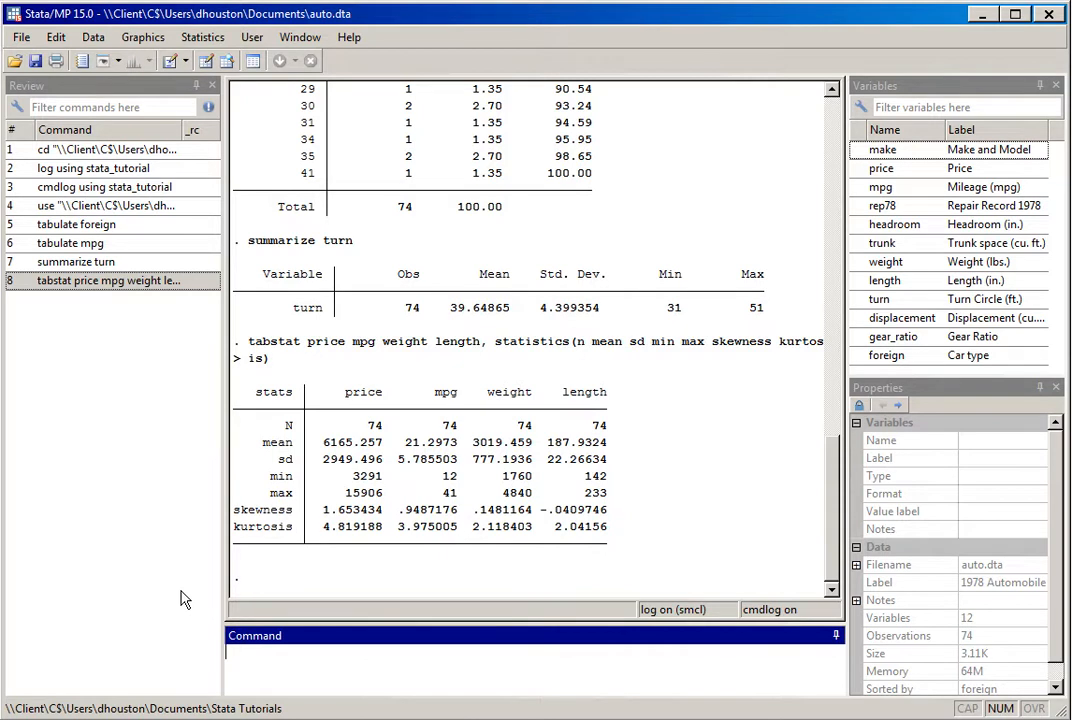
pyautogui.moveTo(833, 527)
pyautogui.mouseDown()
pyautogui.moveTo(826, 349)
pyautogui.moveTo(833, 543)
pyautogui.mouseUp()
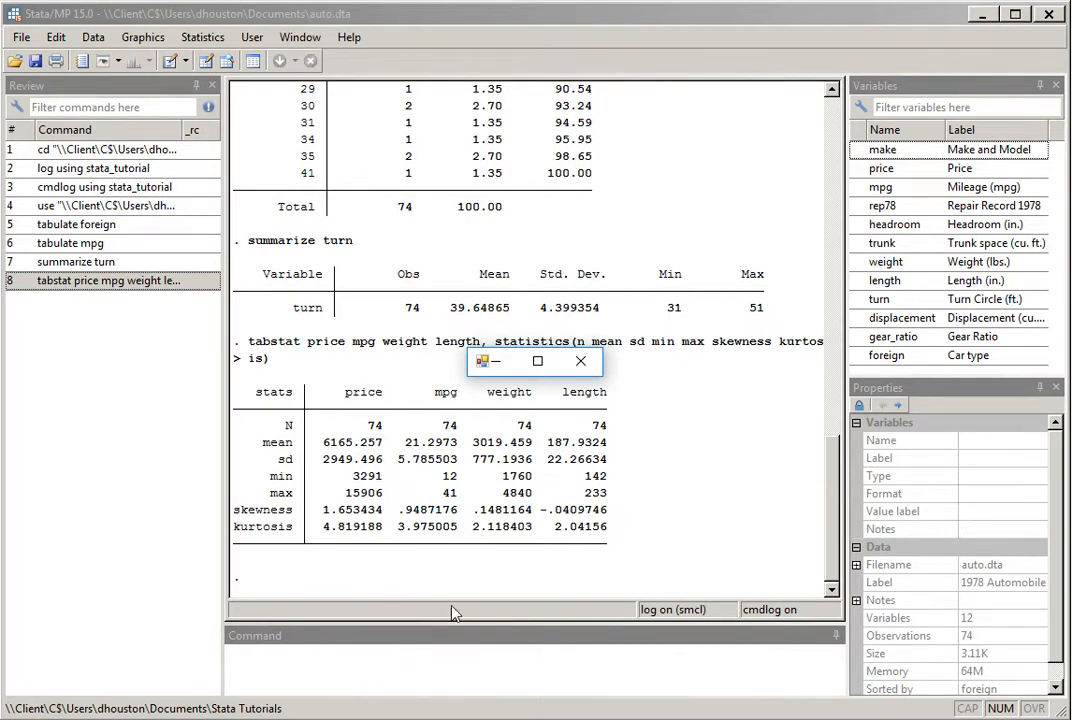
pyautogui.click(503, 358)
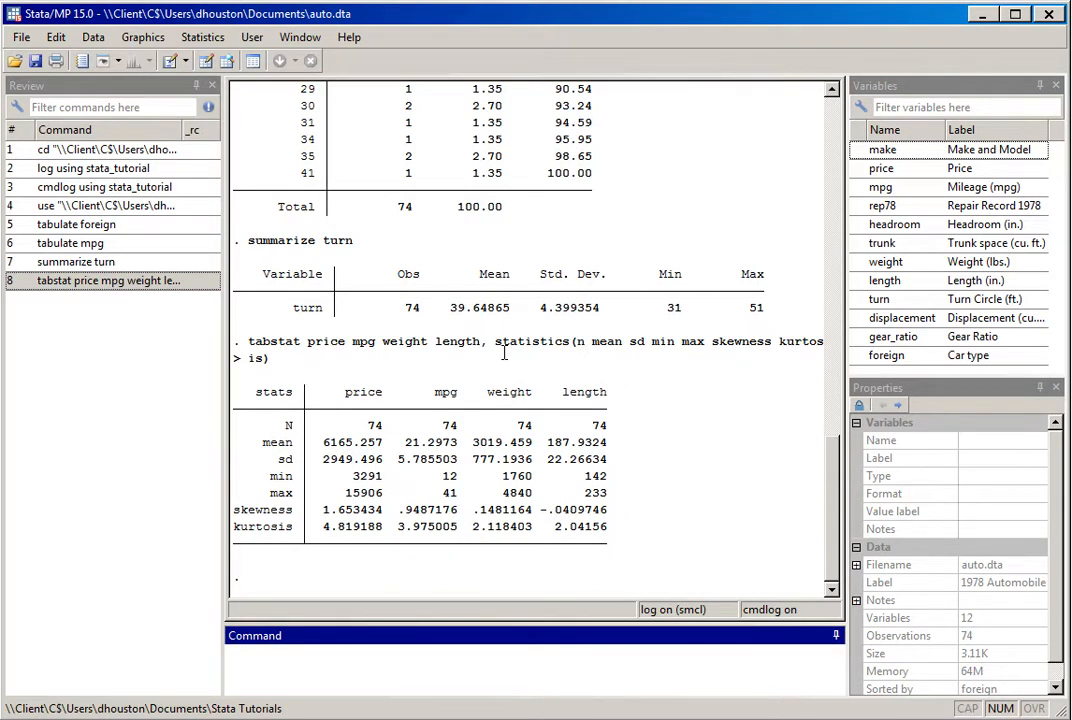
# Close the results log with log close and the command log with cmdlog close.
pyautogui.write('log close')
pyautogui.press('Return')
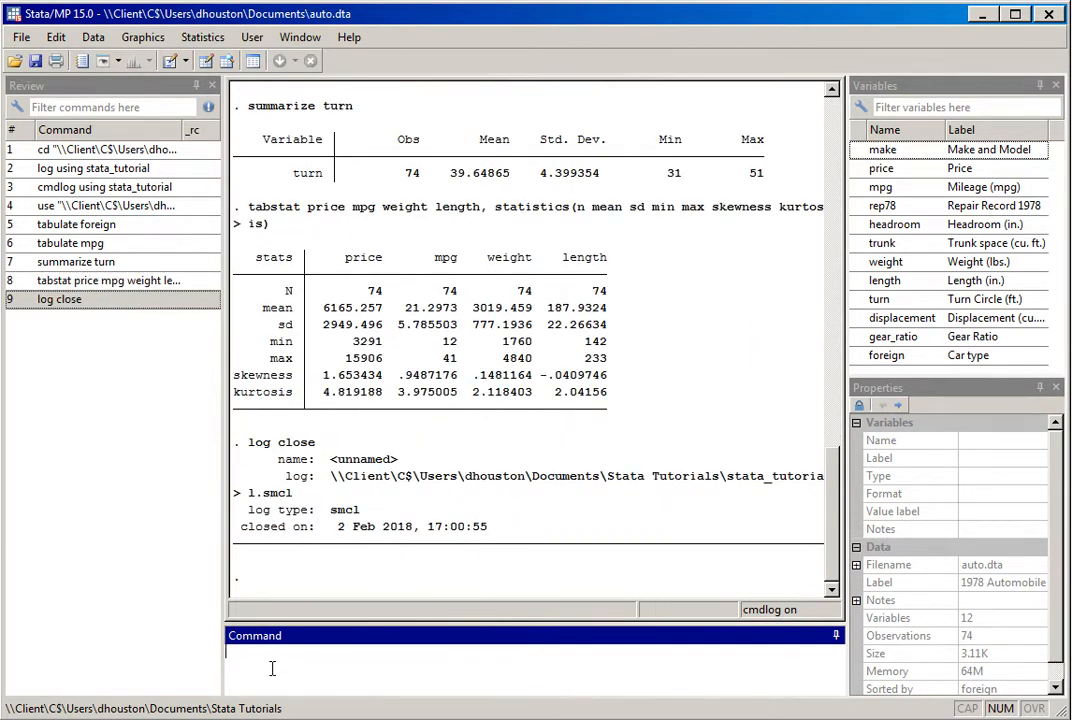
pyautogui.write('cmdlog close')
pyautogui.press('Return')
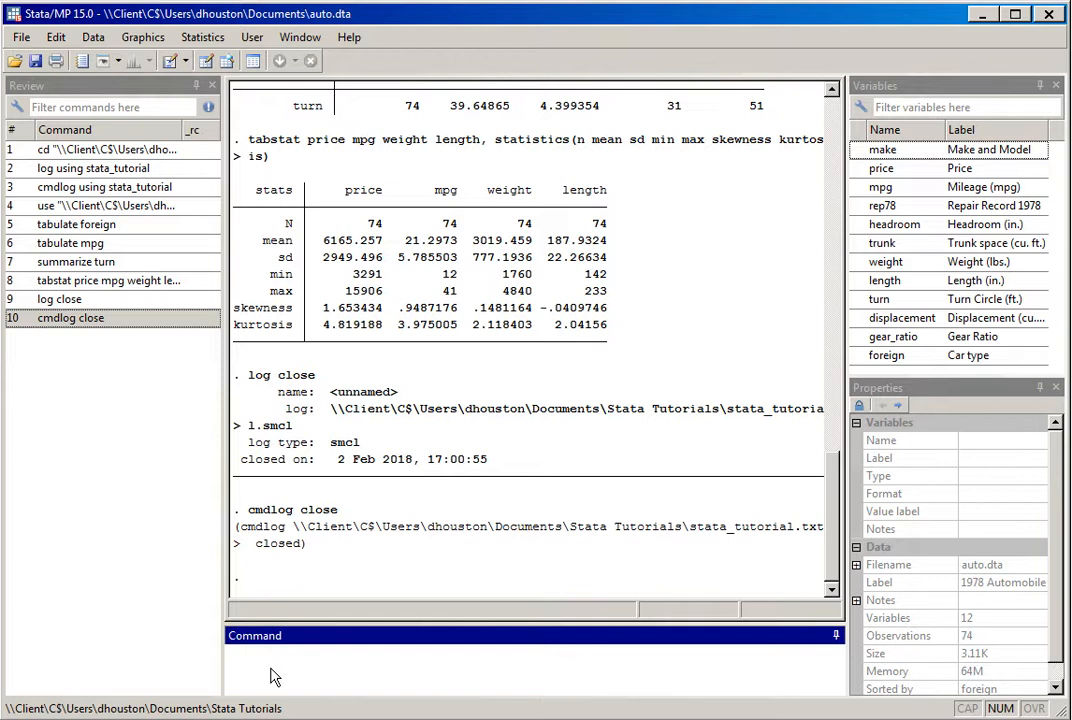
# Open the formatted log stata_tutorial from the Stata Tutorials folder in the Viewer.
pyautogui.click(22, 38)
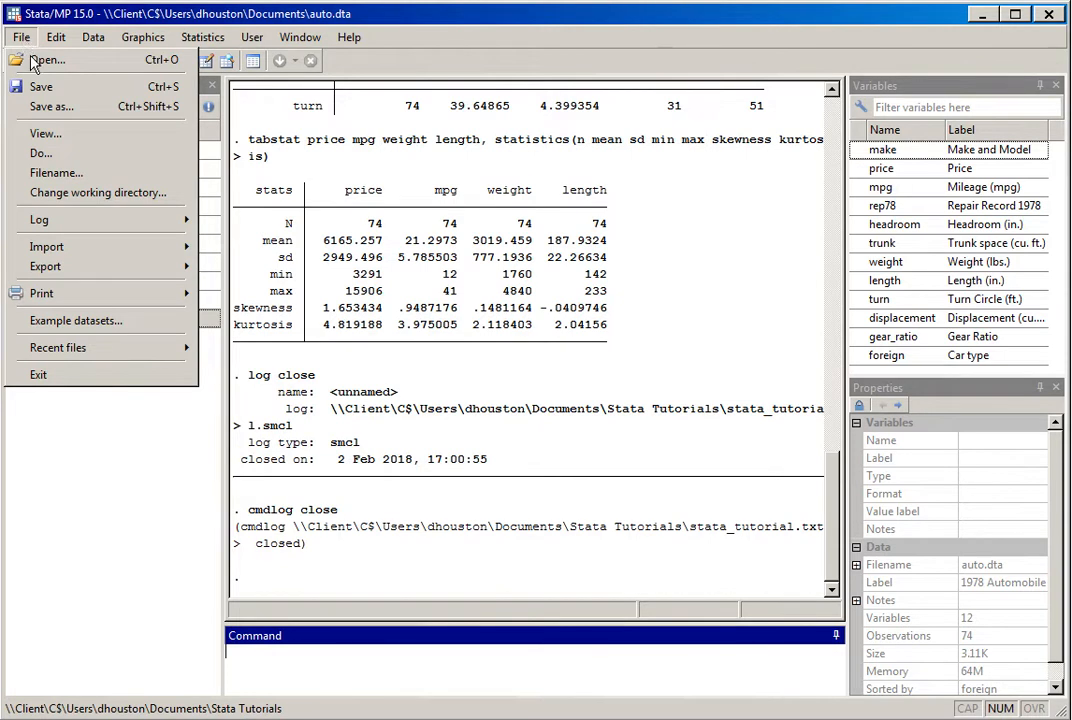
pyautogui.click(37, 134)
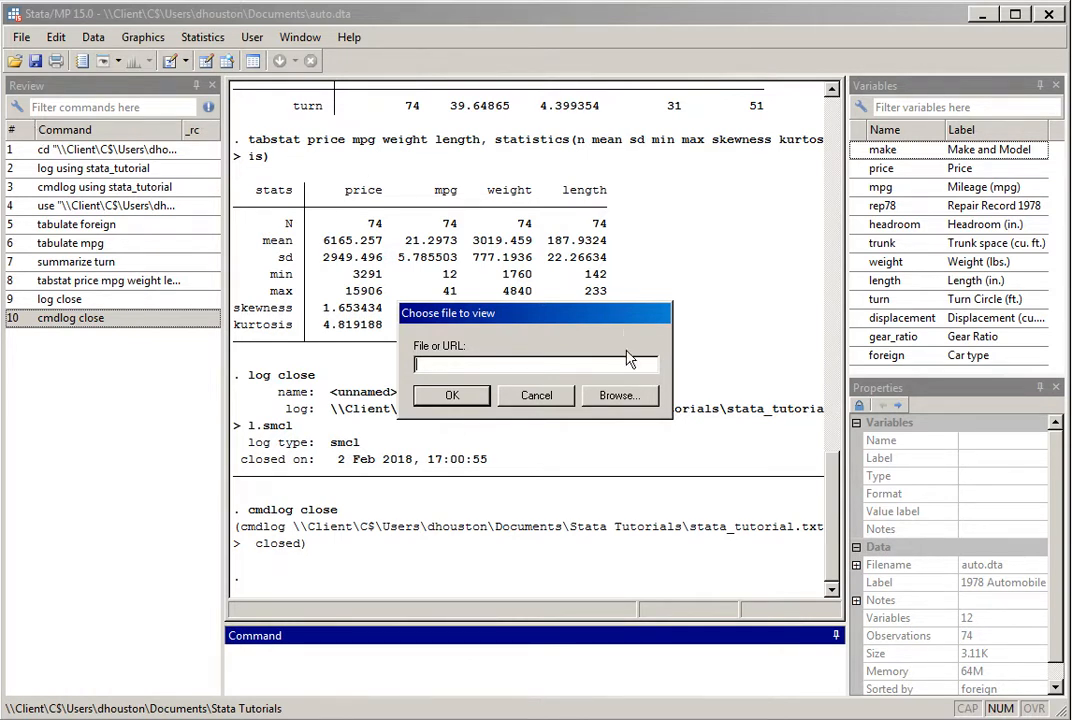
pyautogui.click(616, 396)
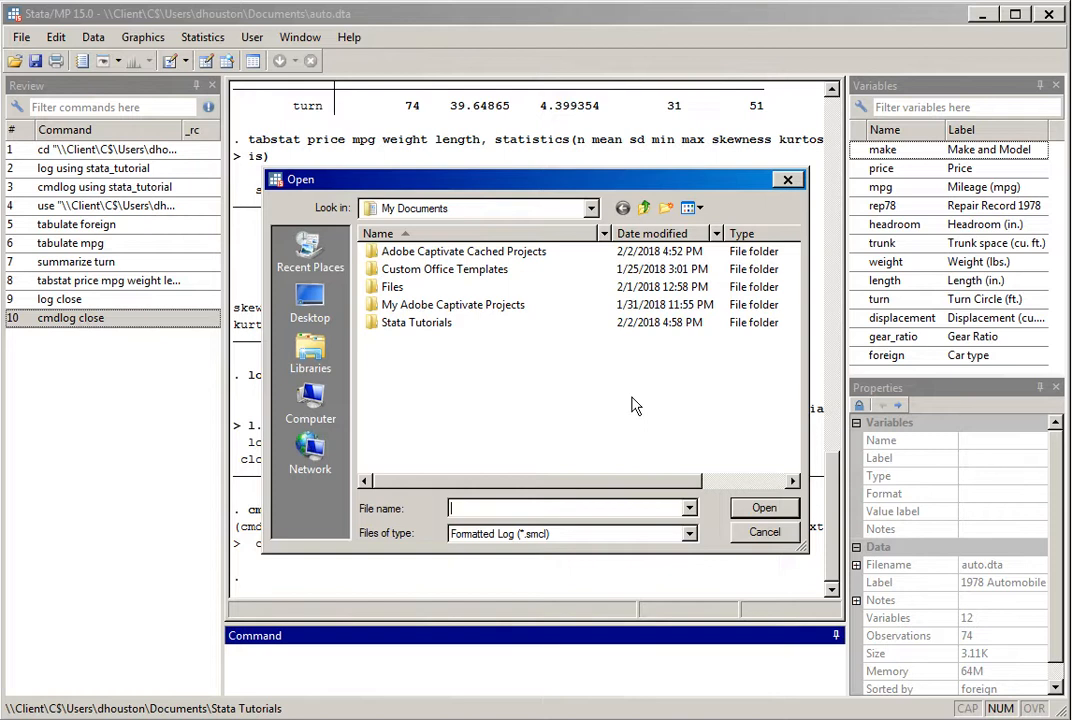
pyautogui.doubleClick(396, 322)
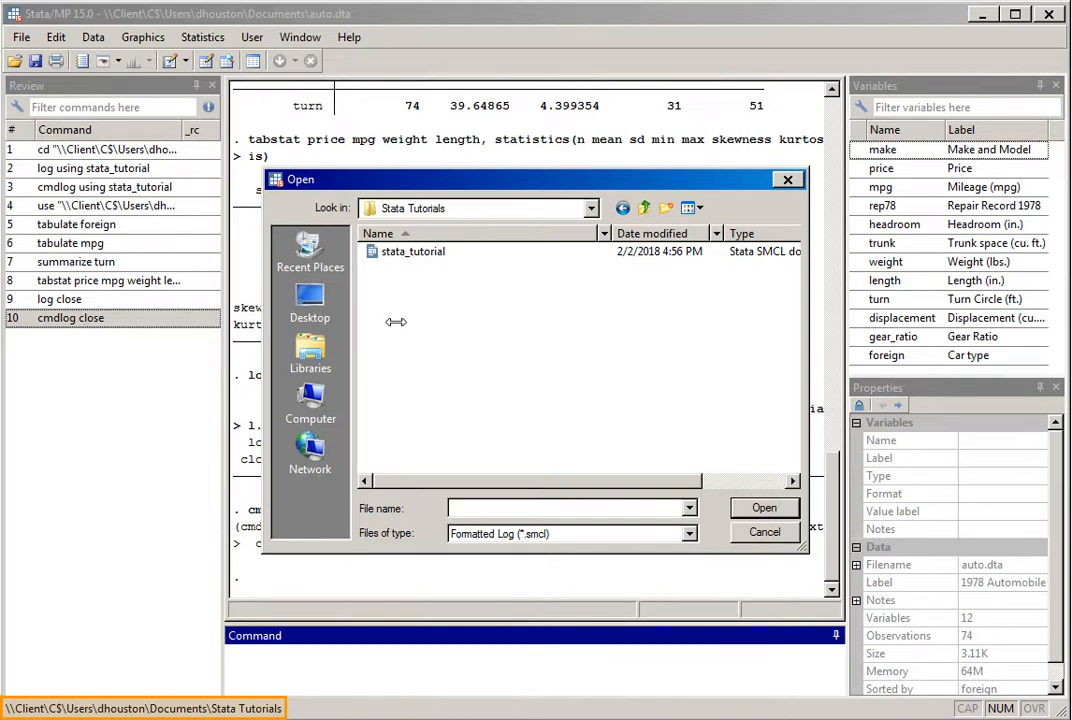
pyautogui.moveTo(807, 328); pyautogui.dragTo(849, 328)
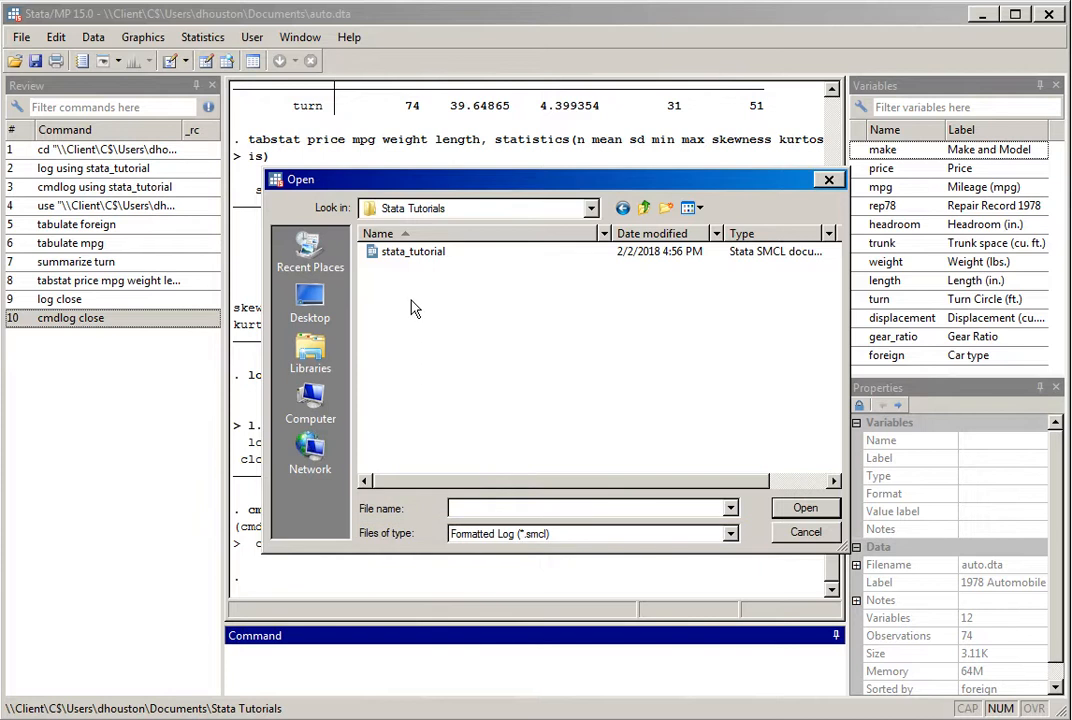
pyautogui.click(415, 256)
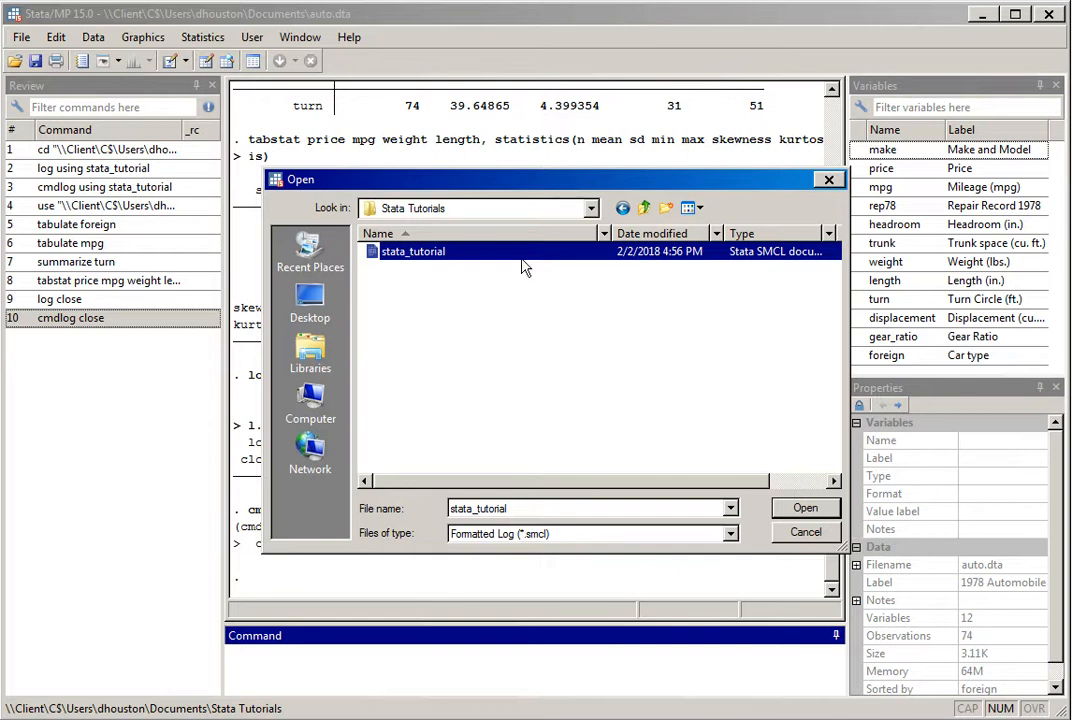
pyautogui.click(804, 509)
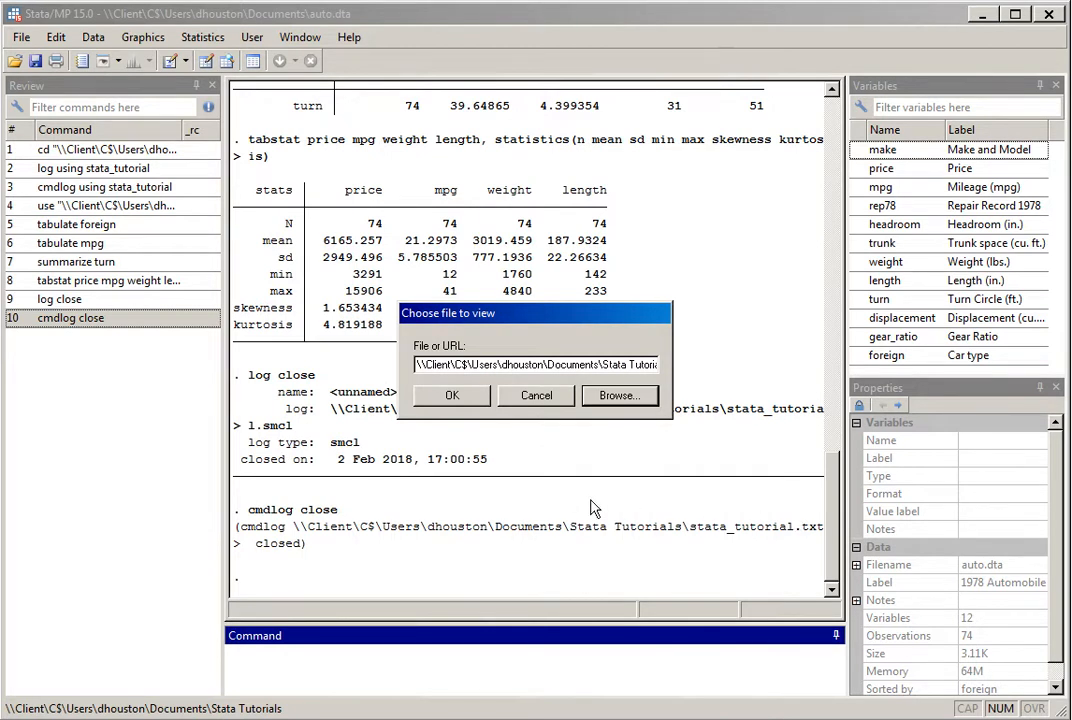
pyautogui.click(449, 397)
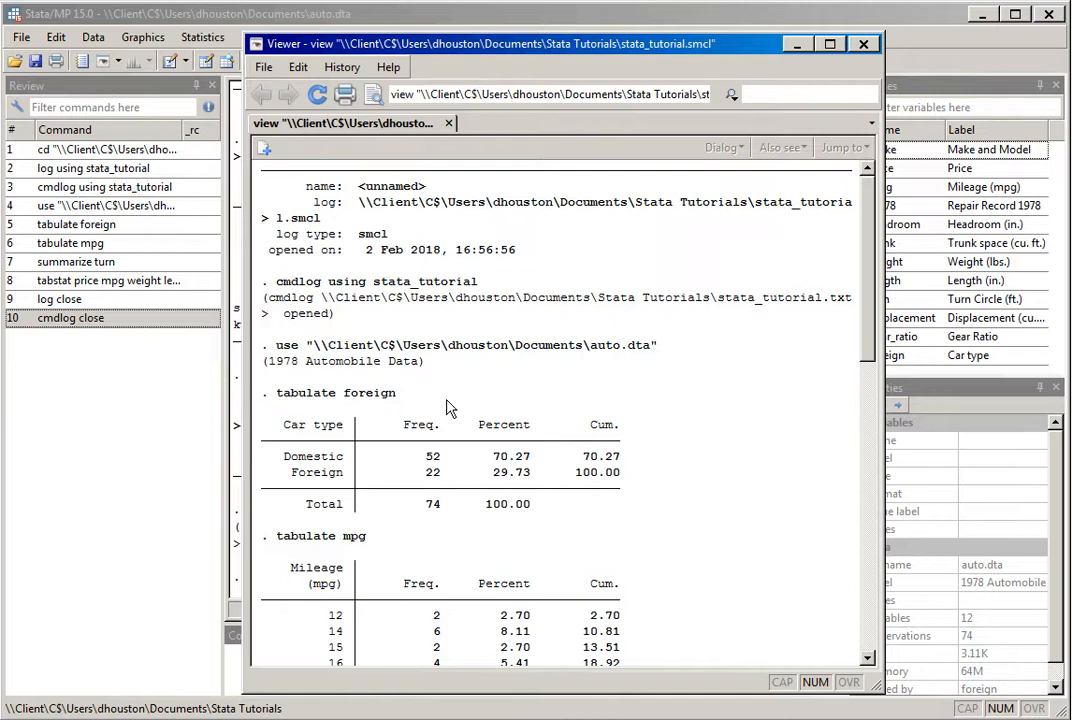
# Review the log through to its end, highlight the summarize and tabstat output, and close the Viewer.
pyautogui.moveTo(868, 253); pyautogui.dragTo(880, 565)
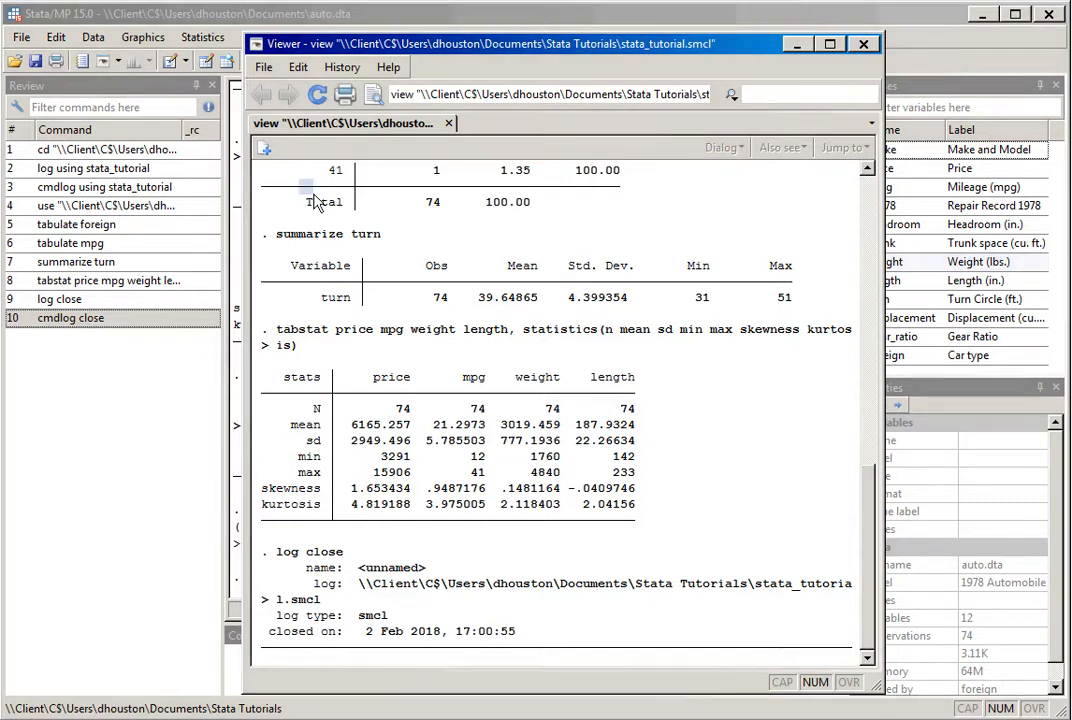
pyautogui.moveTo(305, 192); pyautogui.dragTo(620, 527)
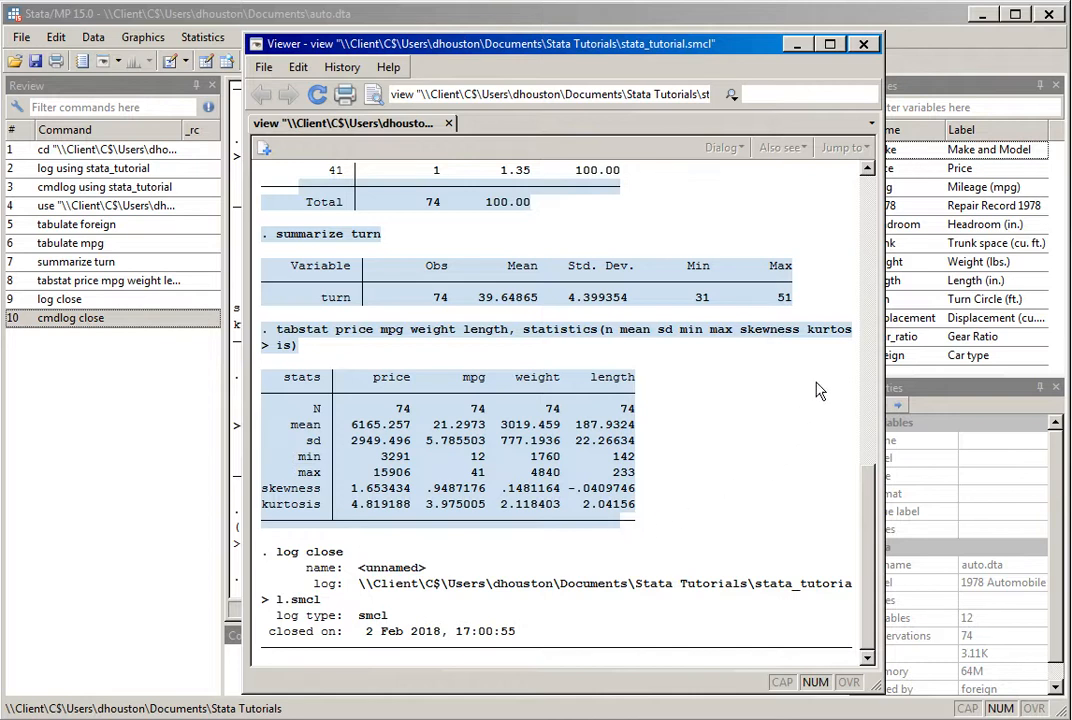
pyautogui.click(864, 45)
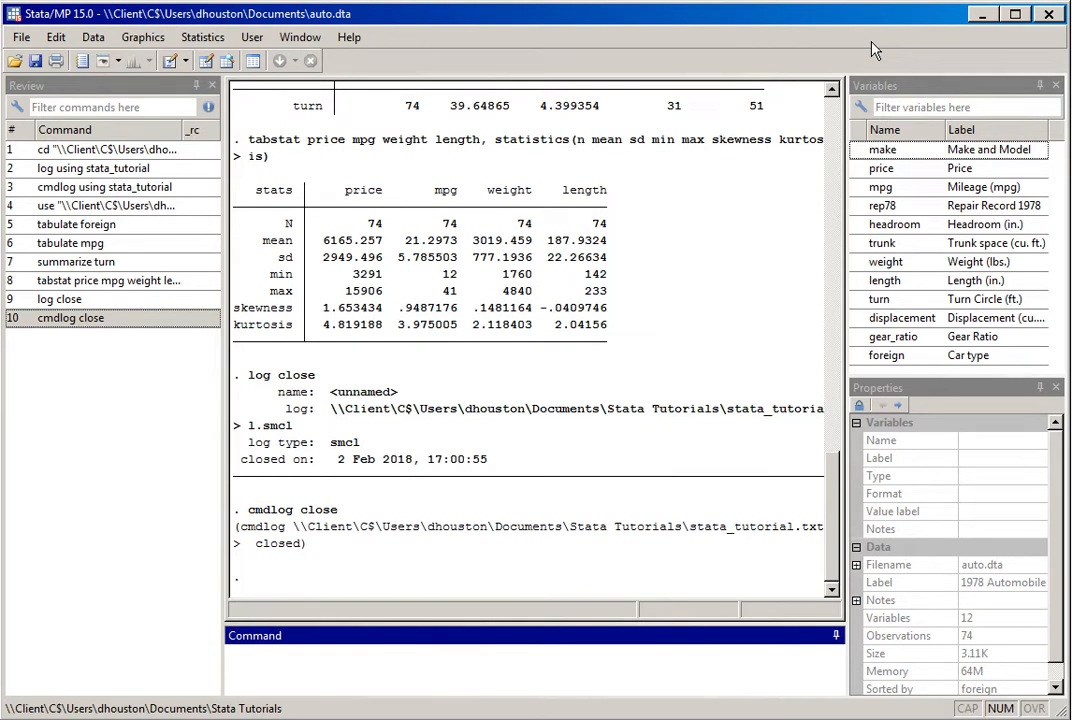
# View the text-file command log stata_tutorial from the Stata Tutorials folder, highlight its recorded commands, and close the Viewer.
pyautogui.click(25, 40)
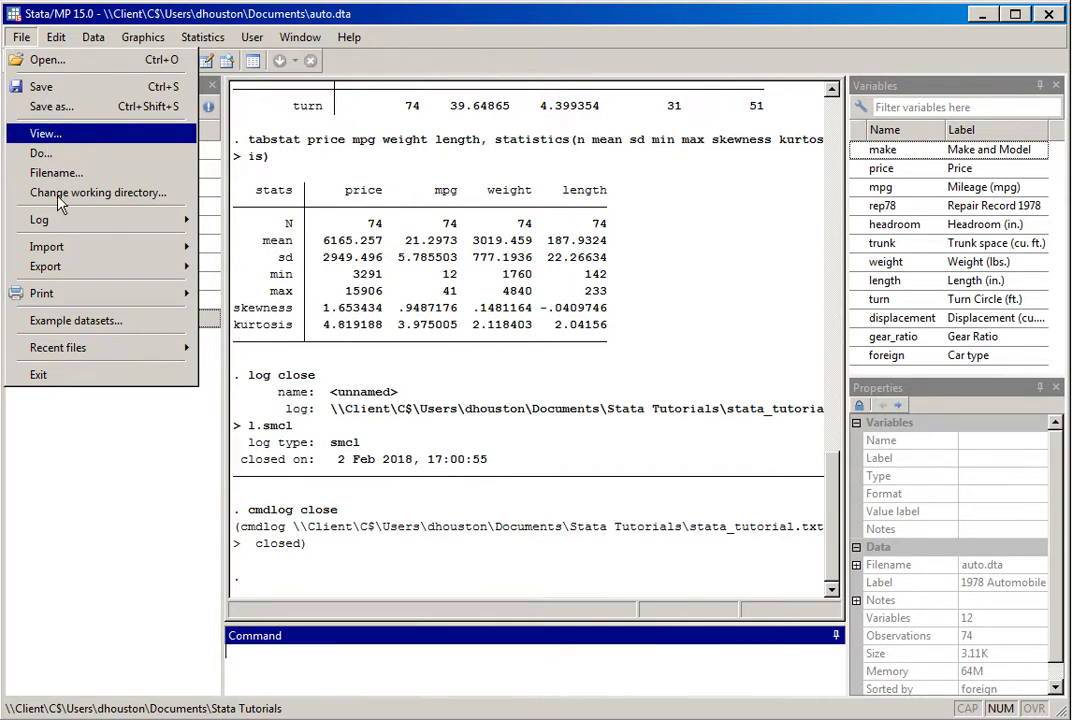
pyautogui.moveTo(60, 221)
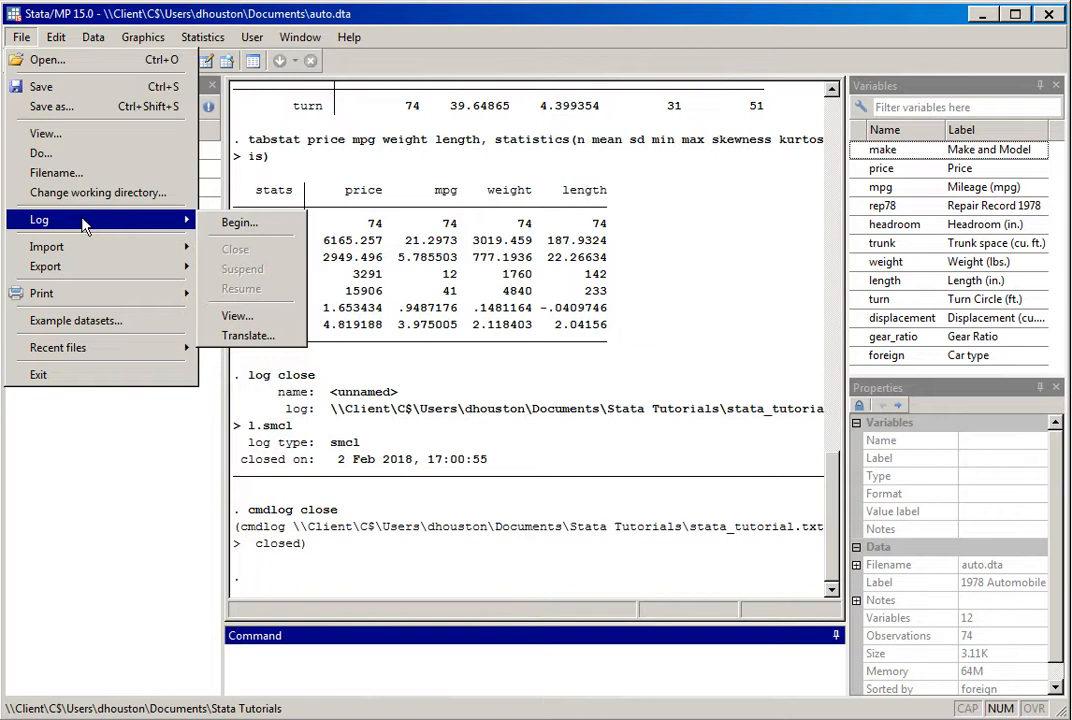
pyautogui.click(259, 323)
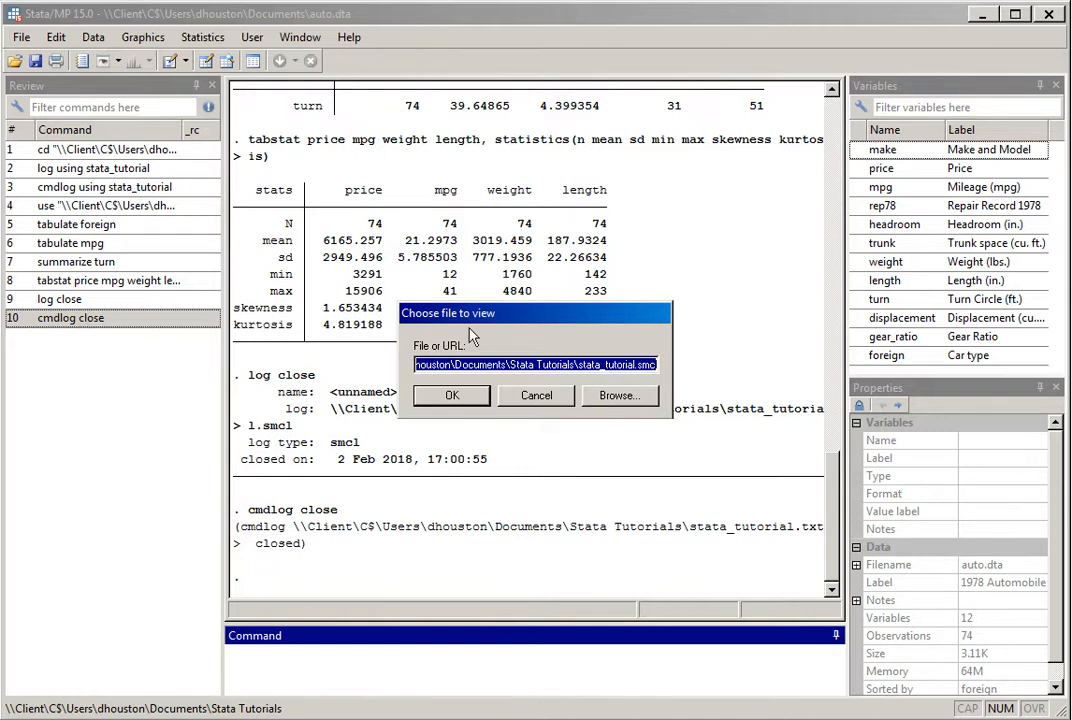
pyautogui.click(621, 398)
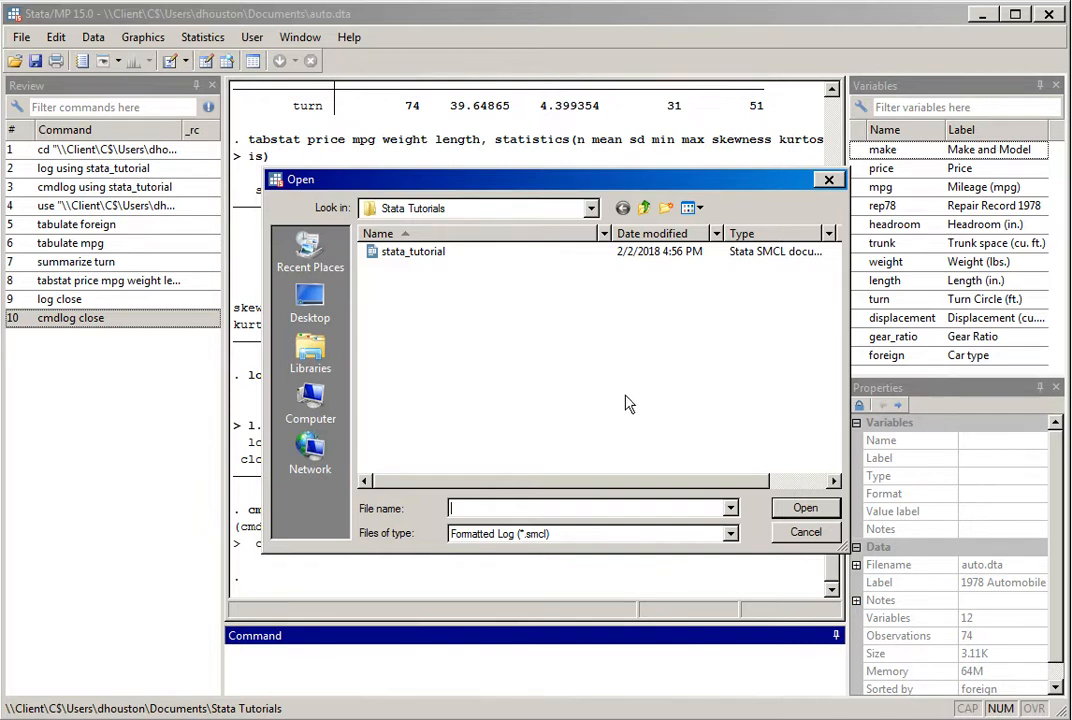
pyautogui.click(731, 535)
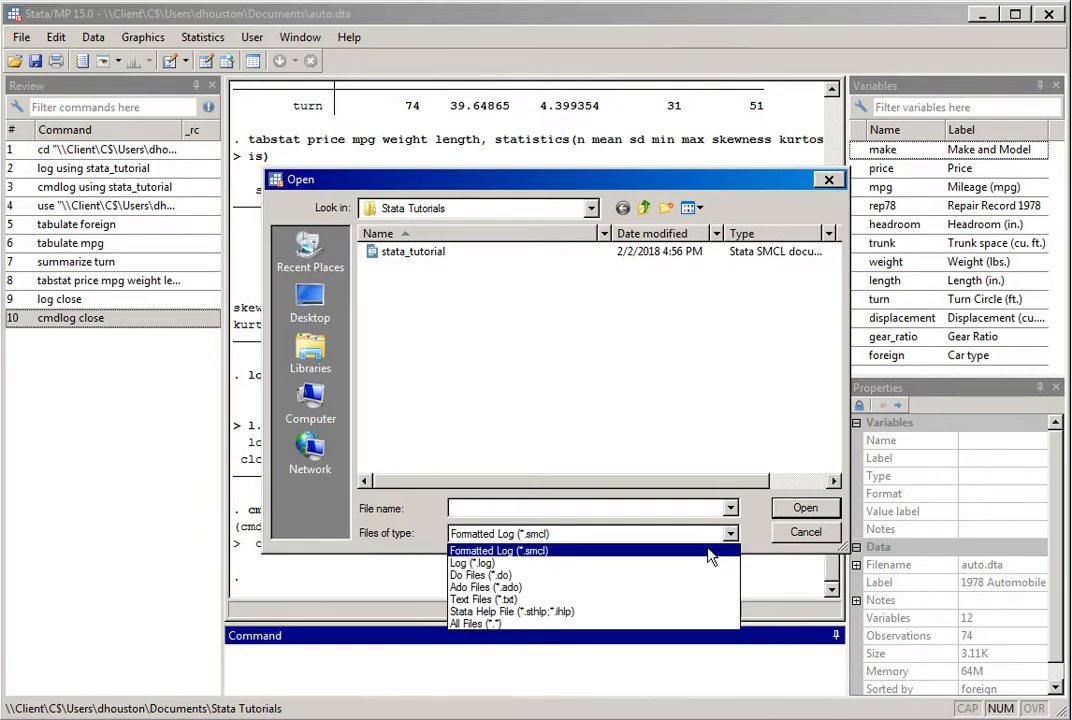
pyautogui.click(702, 600)
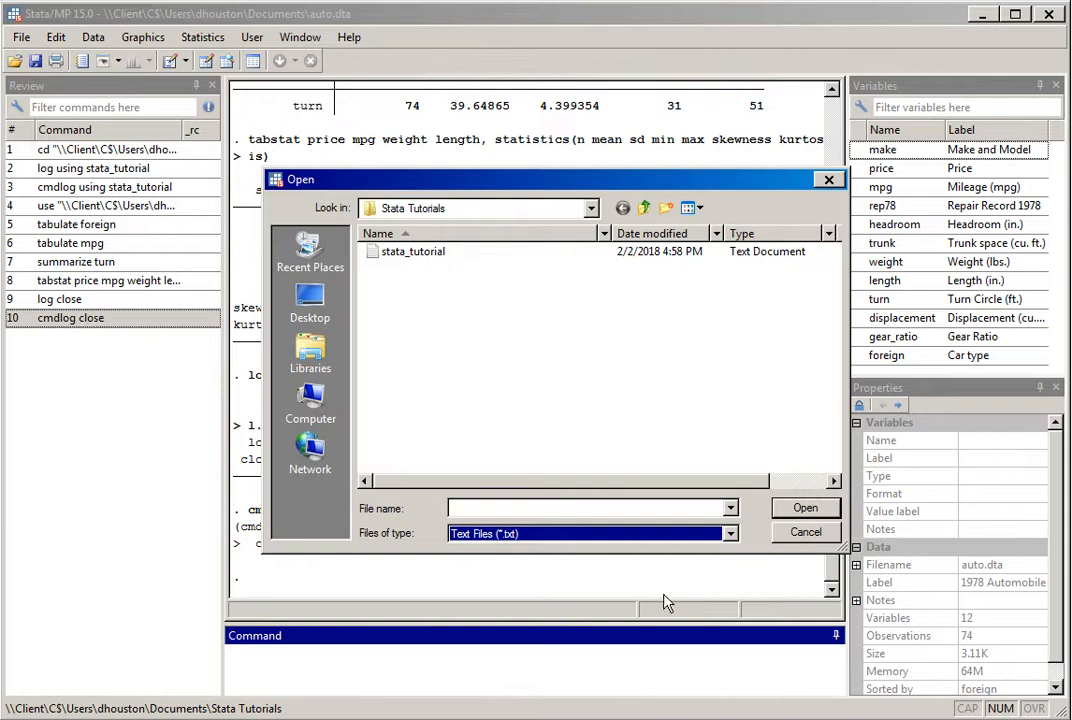
pyautogui.click(421, 258)
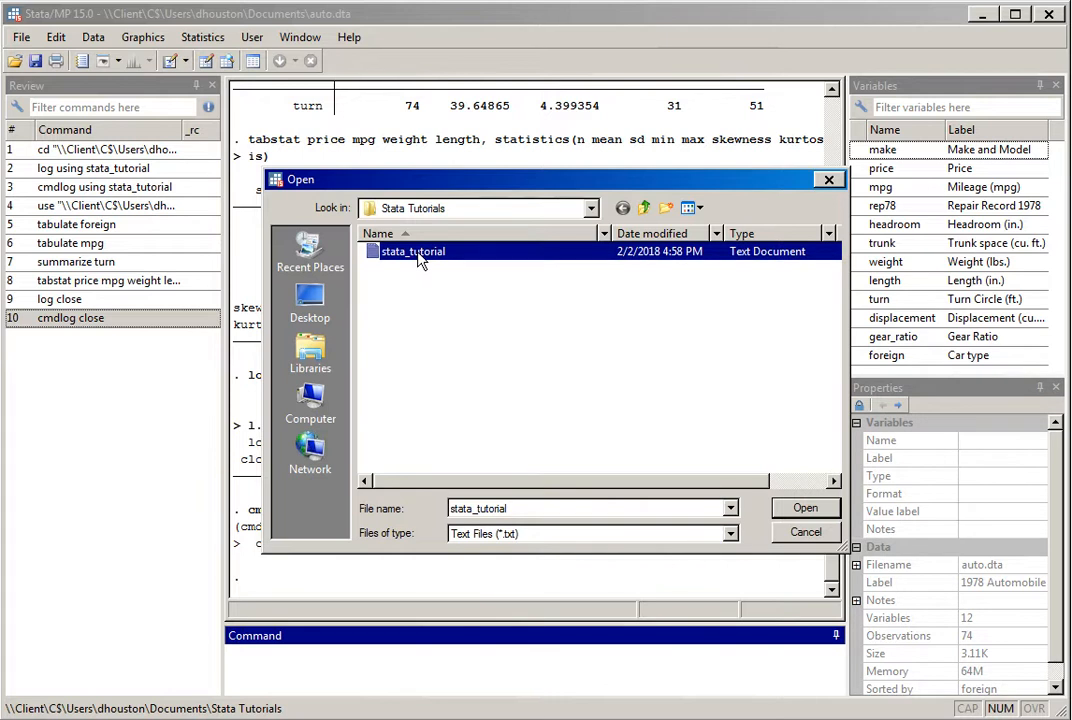
pyautogui.click(808, 509)
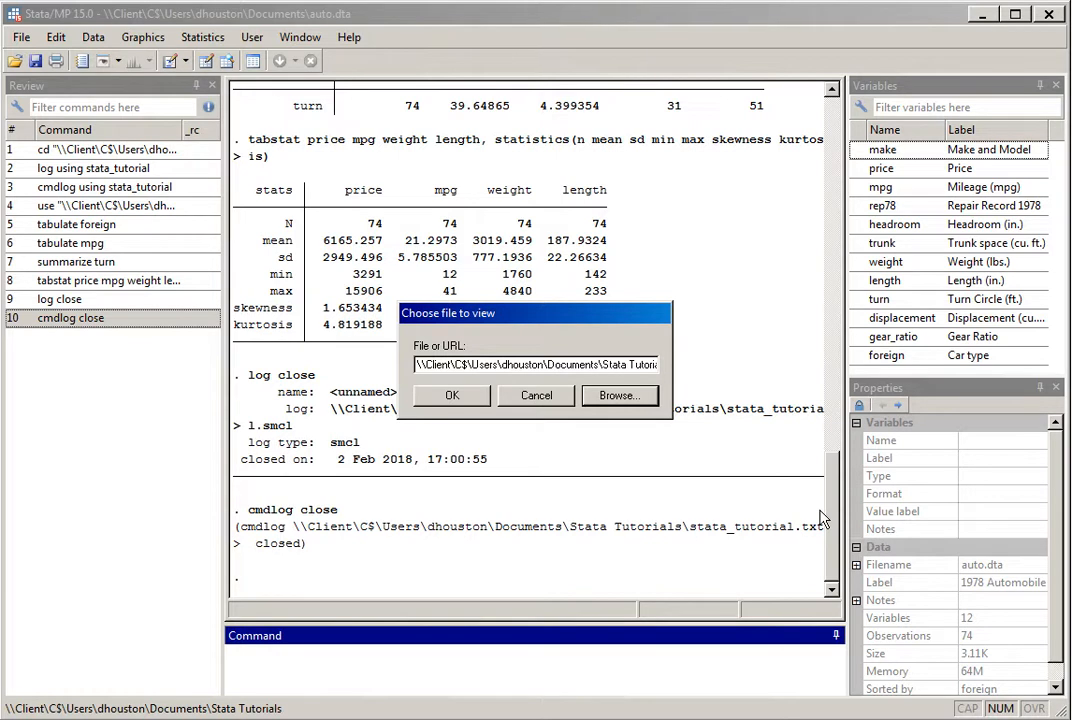
pyautogui.click(451, 397)
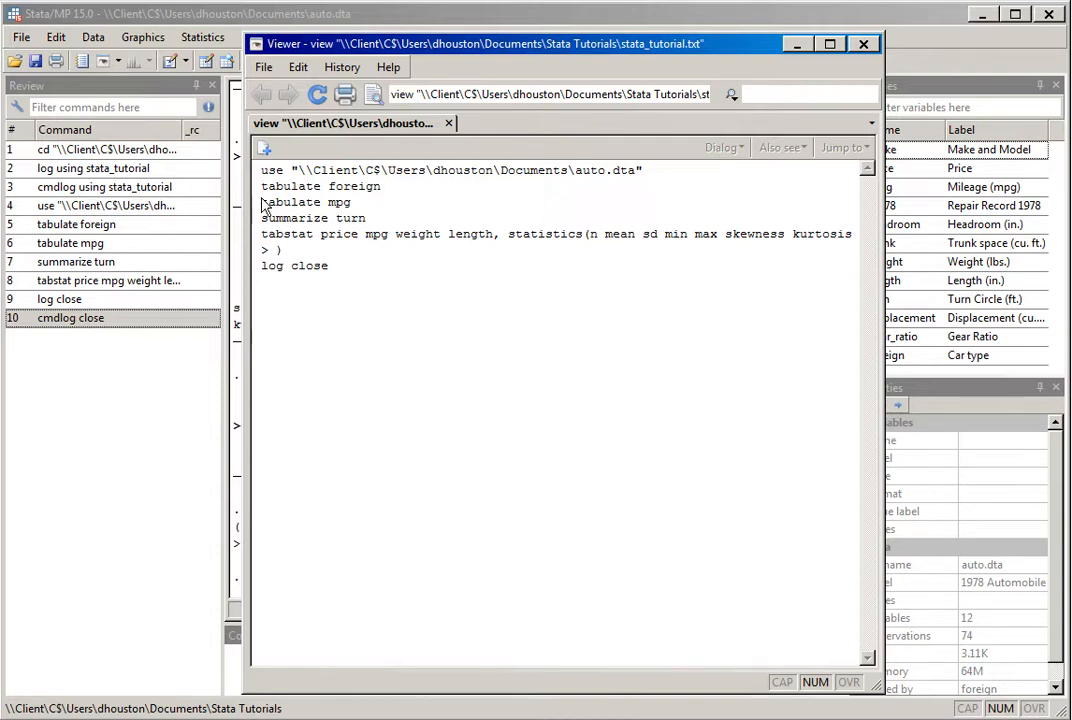
pyautogui.moveTo(261, 170); pyautogui.dragTo(362, 291)
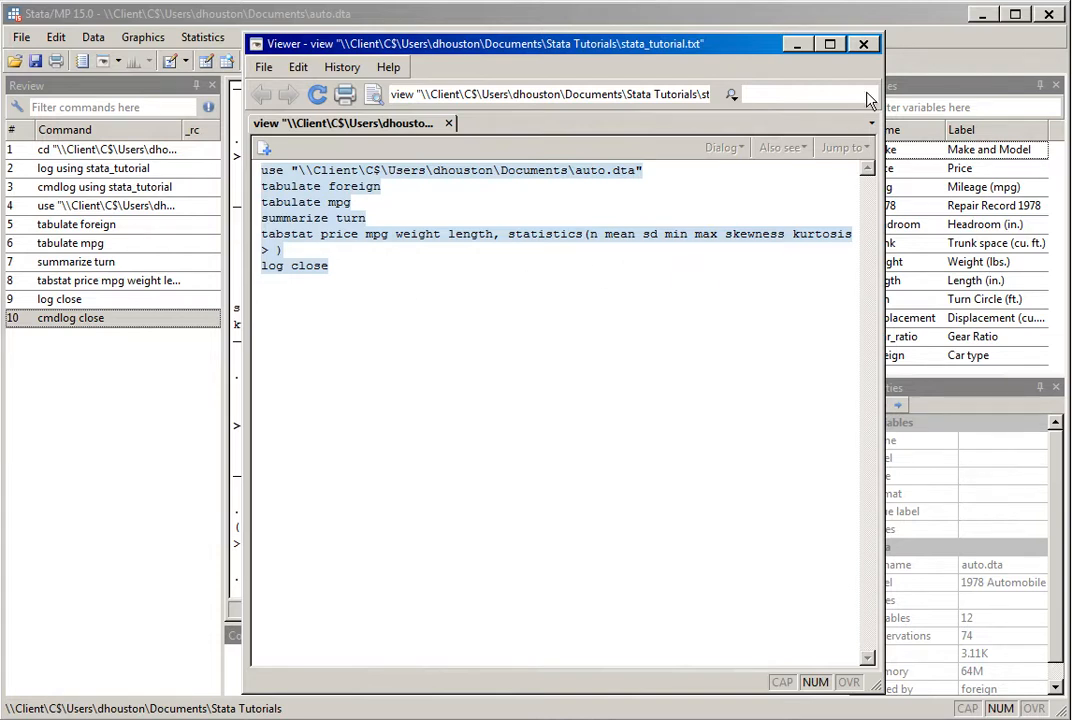
pyautogui.click(864, 45)
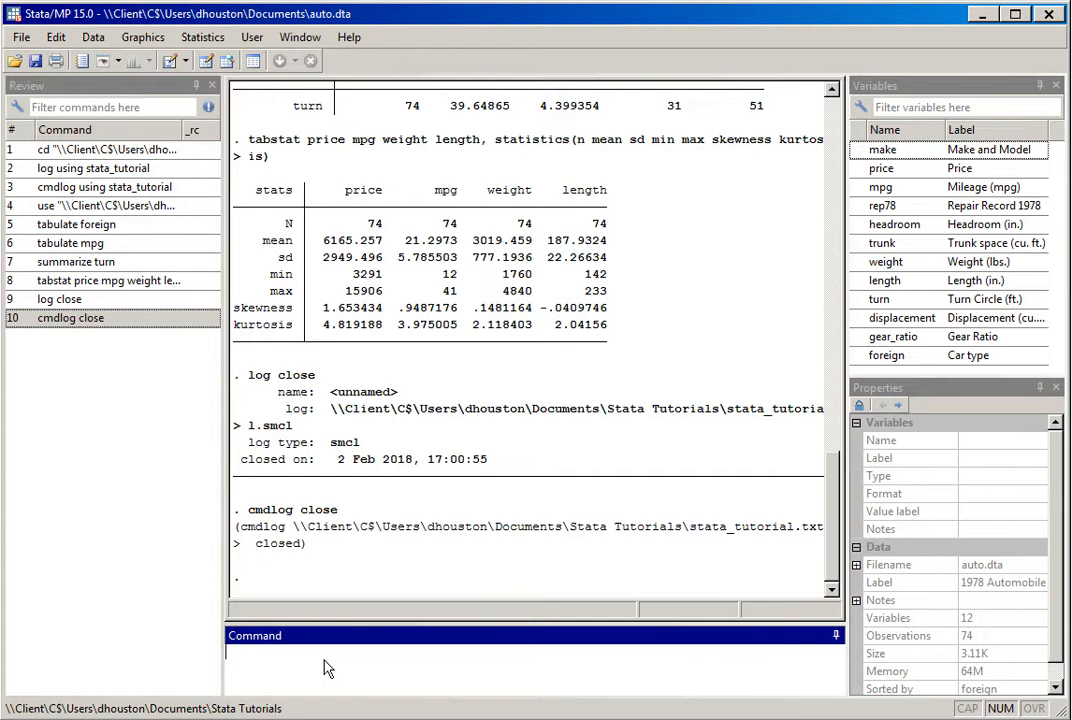
# Resume logging results to the existing stata_tutorial log using the append option.
pyautogui.write('log using stata tutorial')
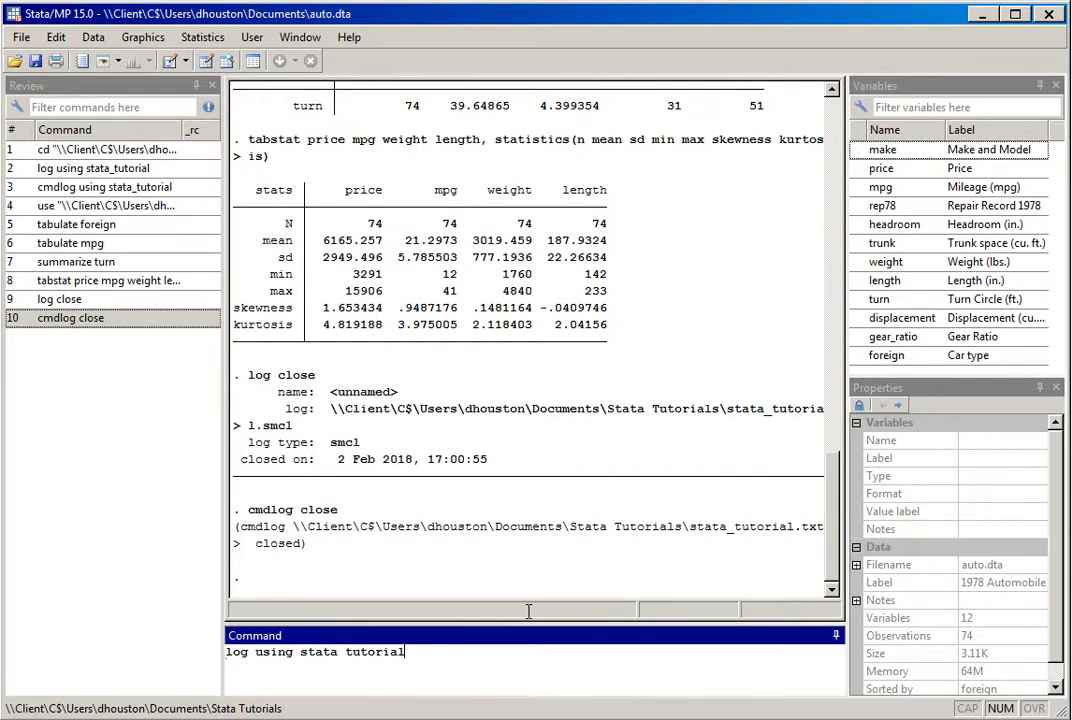
pyautogui.press('Return')
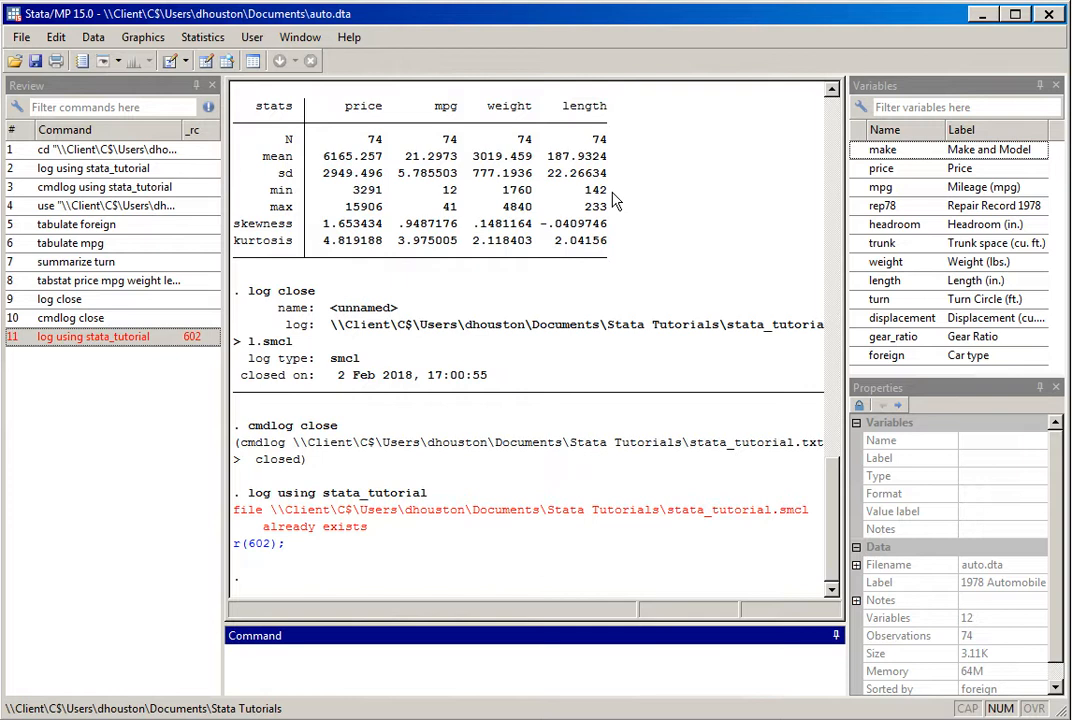
pyautogui.click(92, 338)
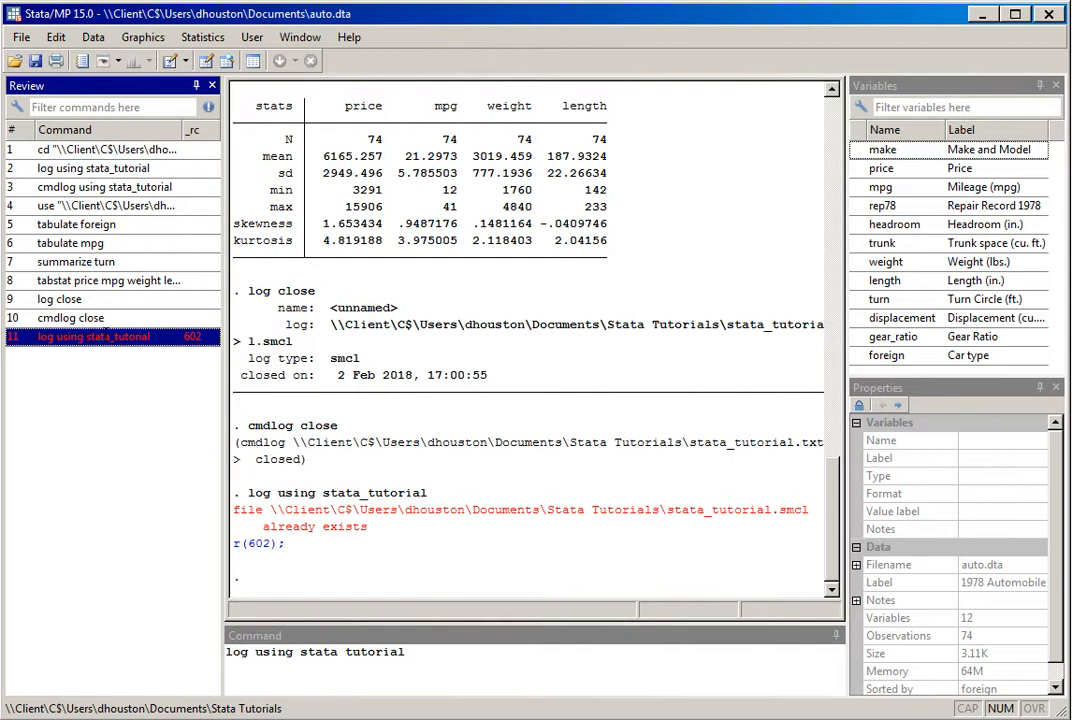
pyautogui.click(419, 651)
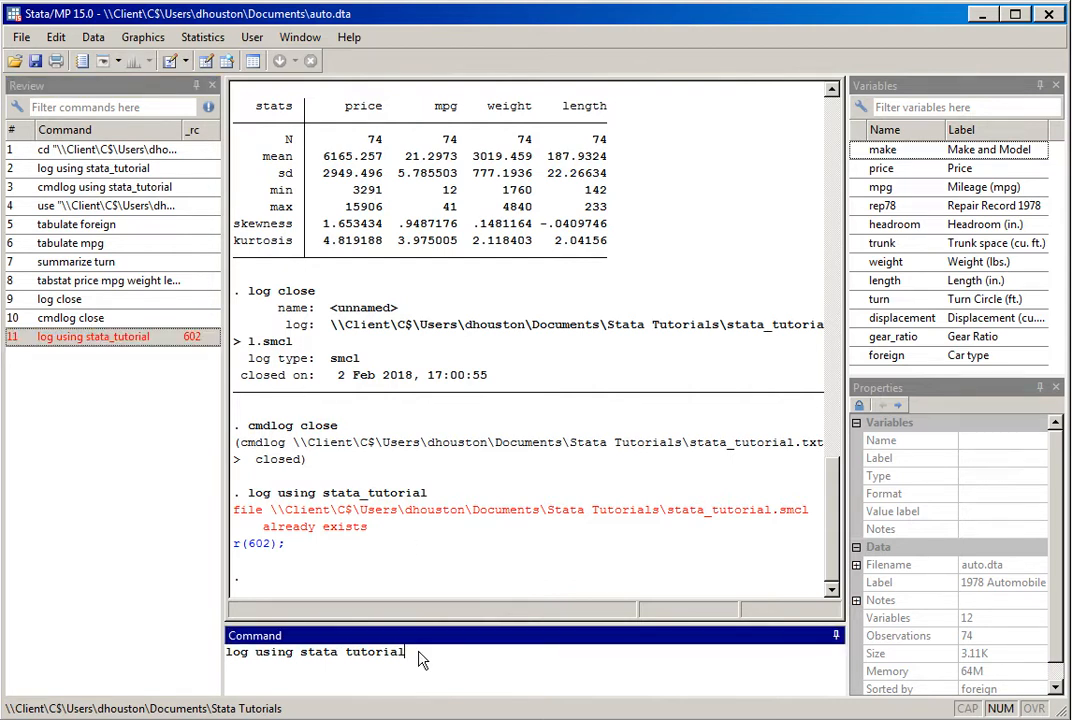
pyautogui.write(',')
pyautogui.write('append')
pyautogui.press('Return')
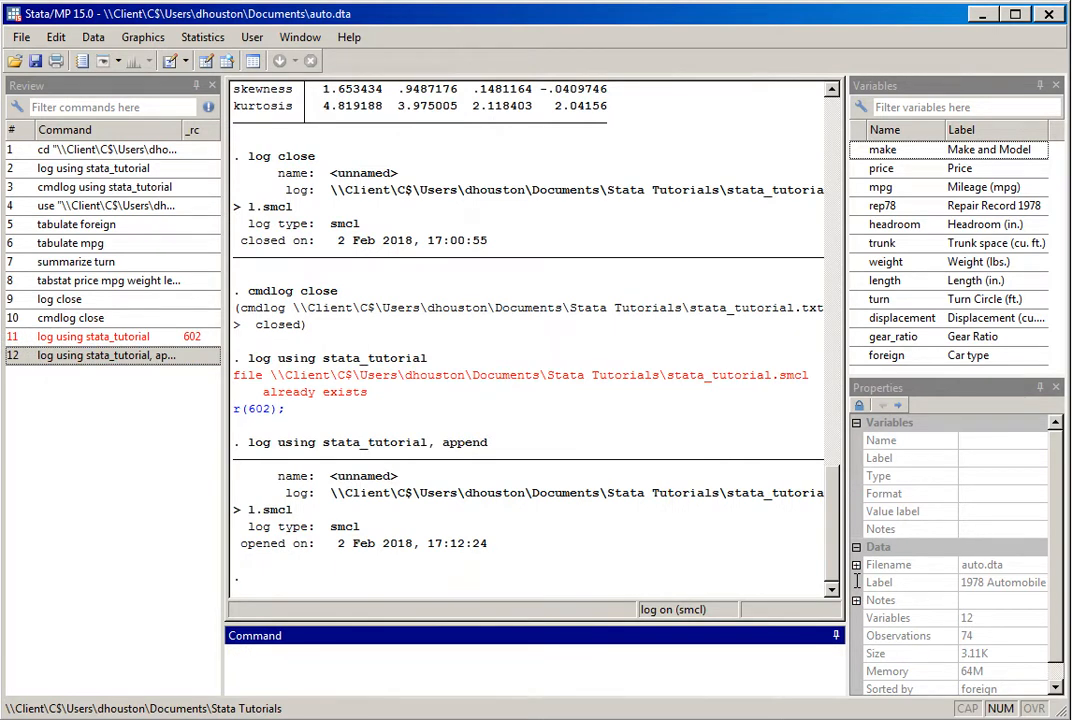
# Tabulate the variable make and summarize the variable gear_ratio.
pyautogui.write('tag')
pyautogui.press('BackSpace')
pyautogui.write('abulate make')
pyautogui.press('Return')
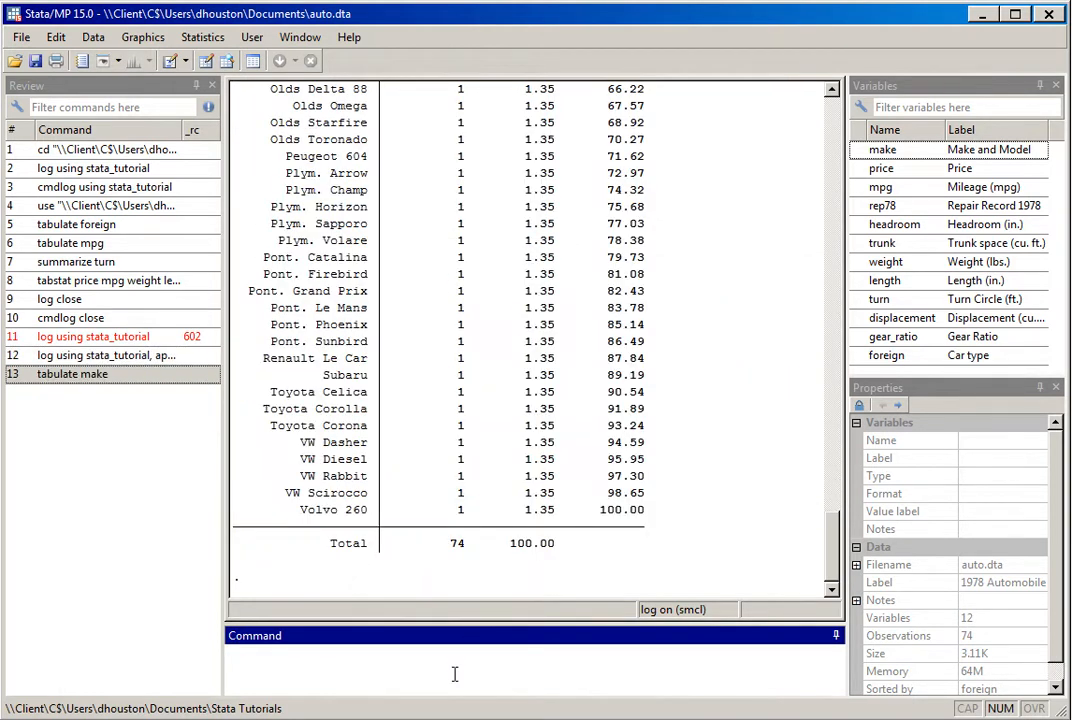
pyautogui.write('summarize gear_ratio')
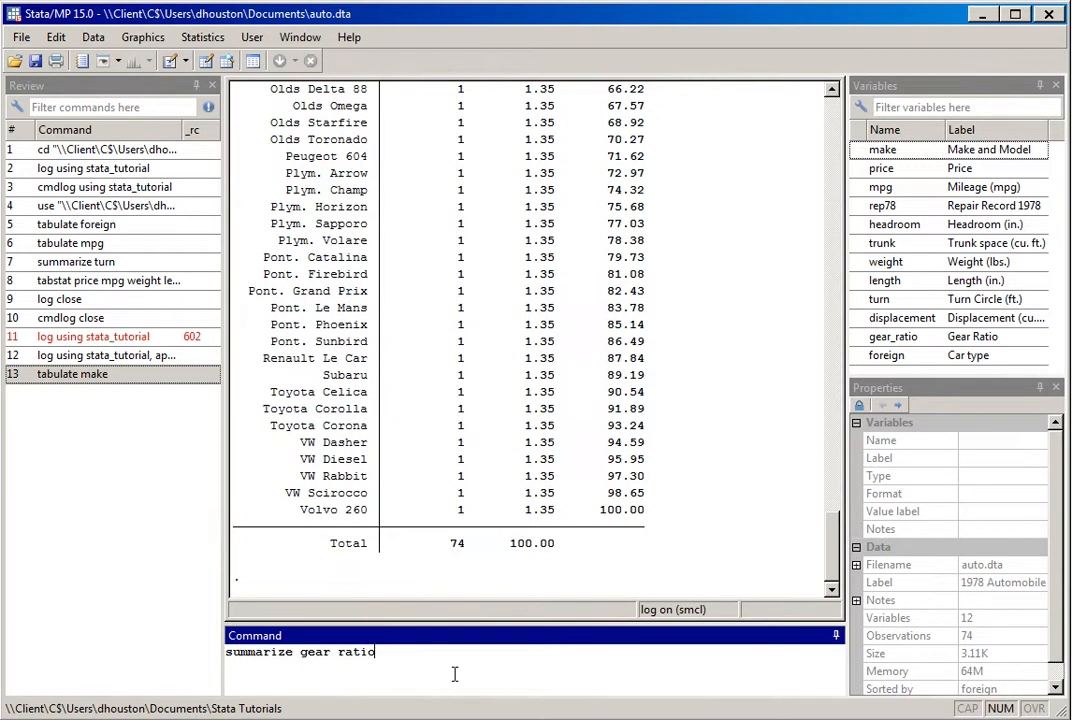
pyautogui.press('Return')
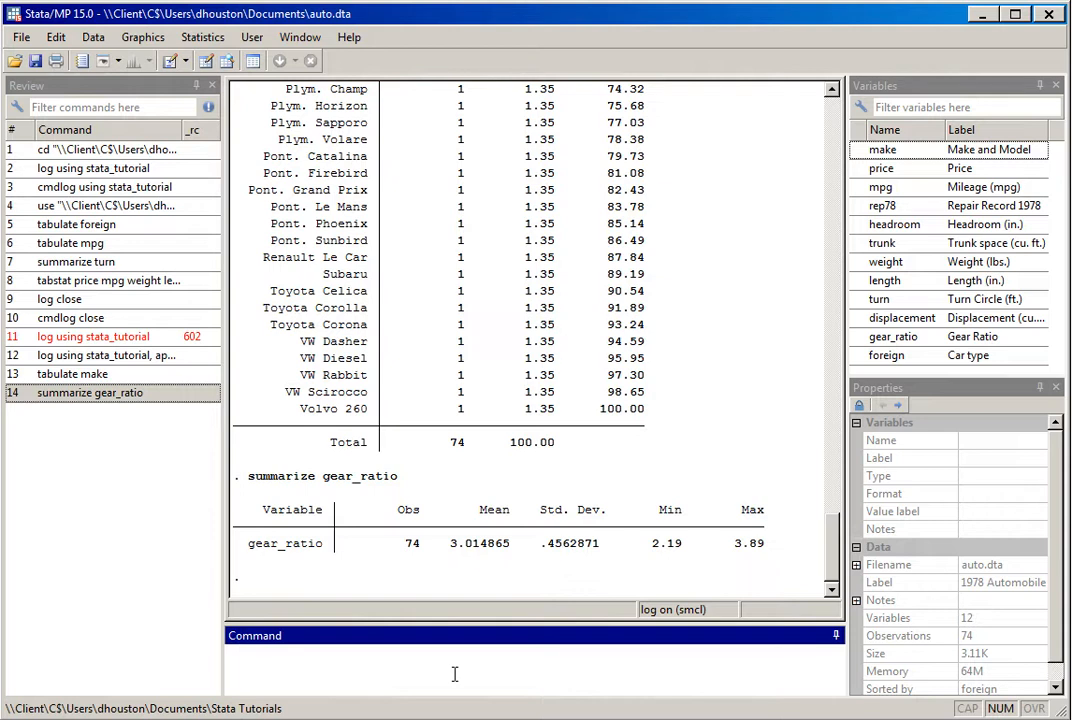
# Close the appended results log with the log close command.
pyautogui.write('log close')
pyautogui.press('Return')
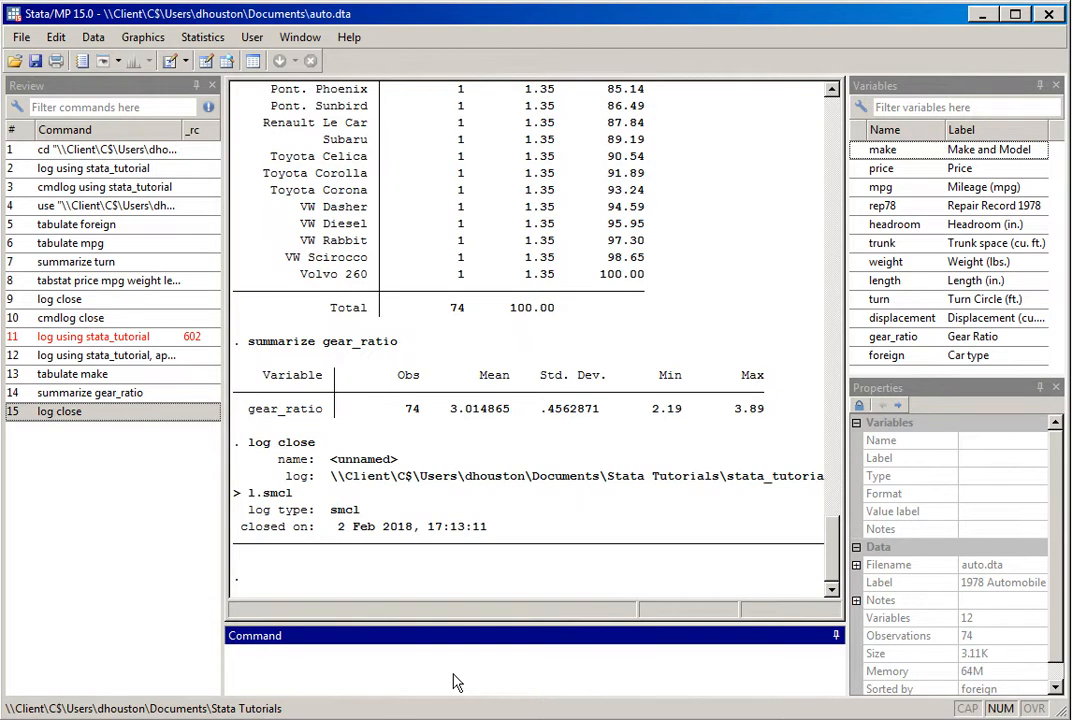
# Open the formatted SMCL log stata_tutorial from the Stata Tutorials folder in the Viewer.
pyautogui.click(21, 38)
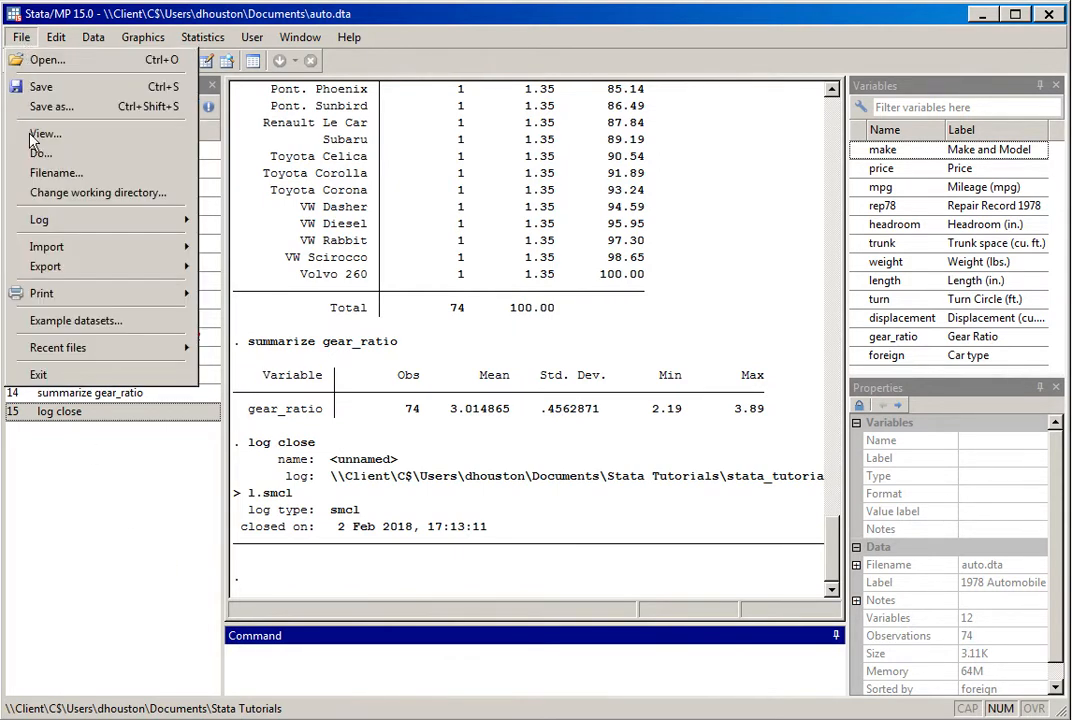
pyautogui.moveTo(39, 229)
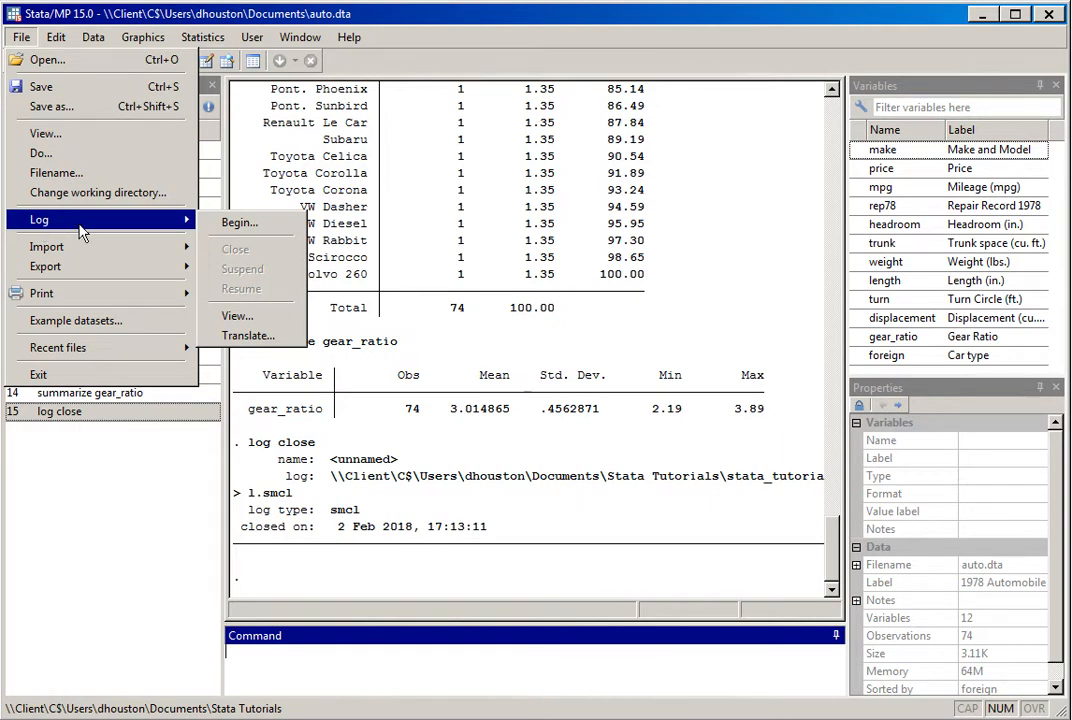
pyautogui.click(238, 316)
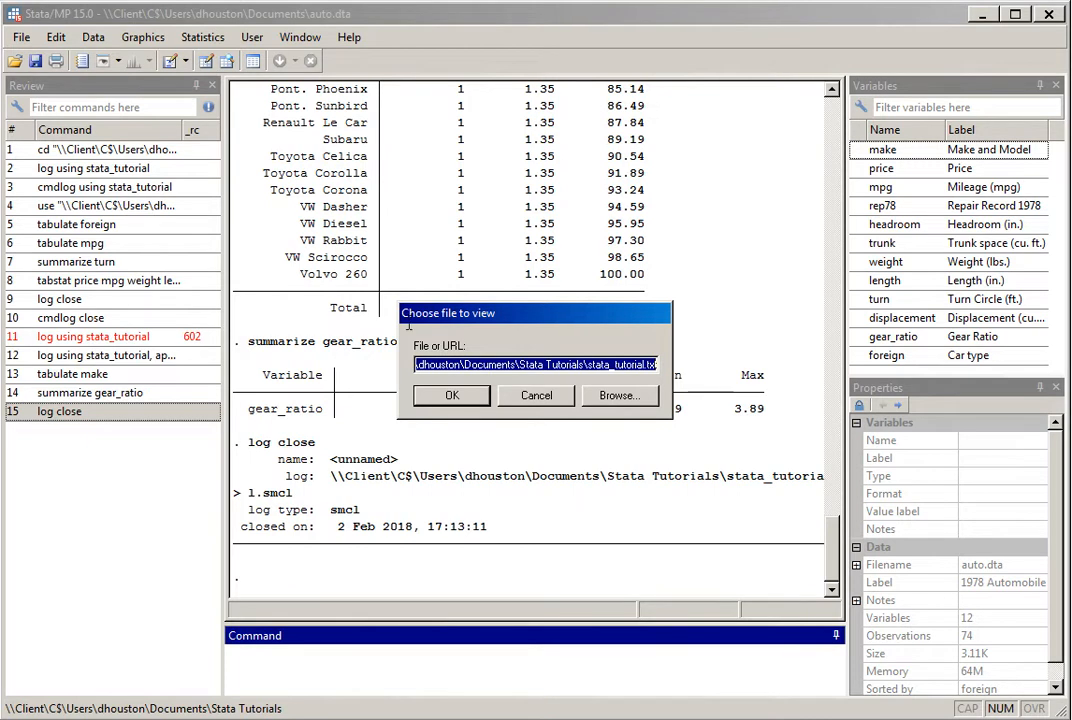
pyautogui.click(604, 365)
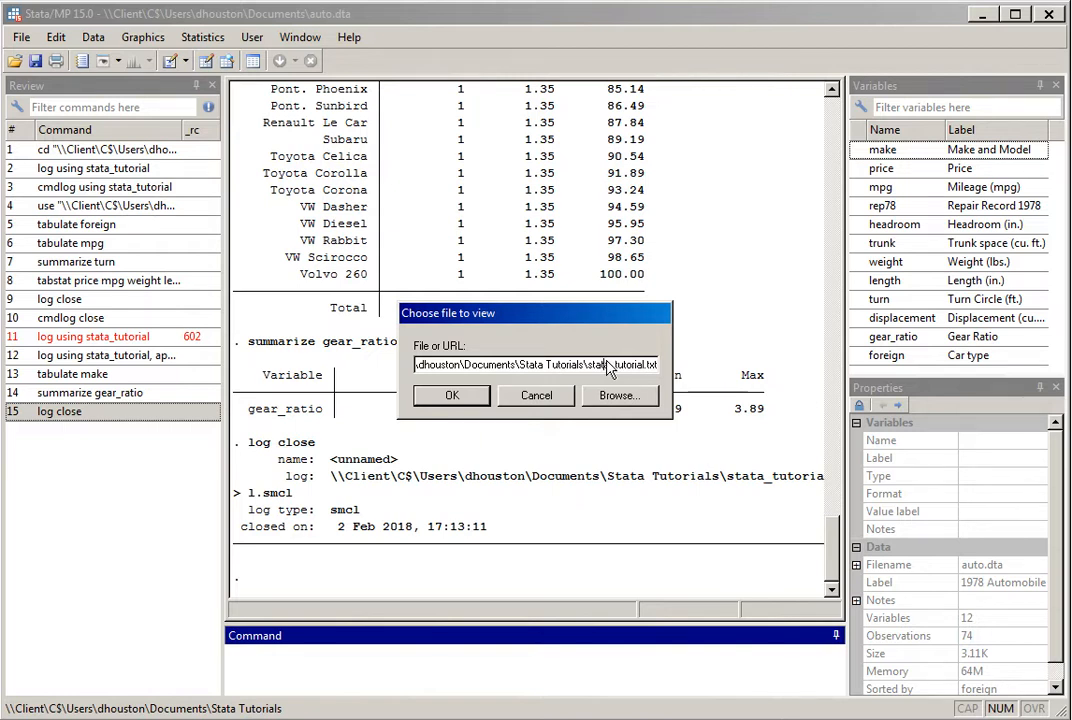
pyautogui.click(619, 396)
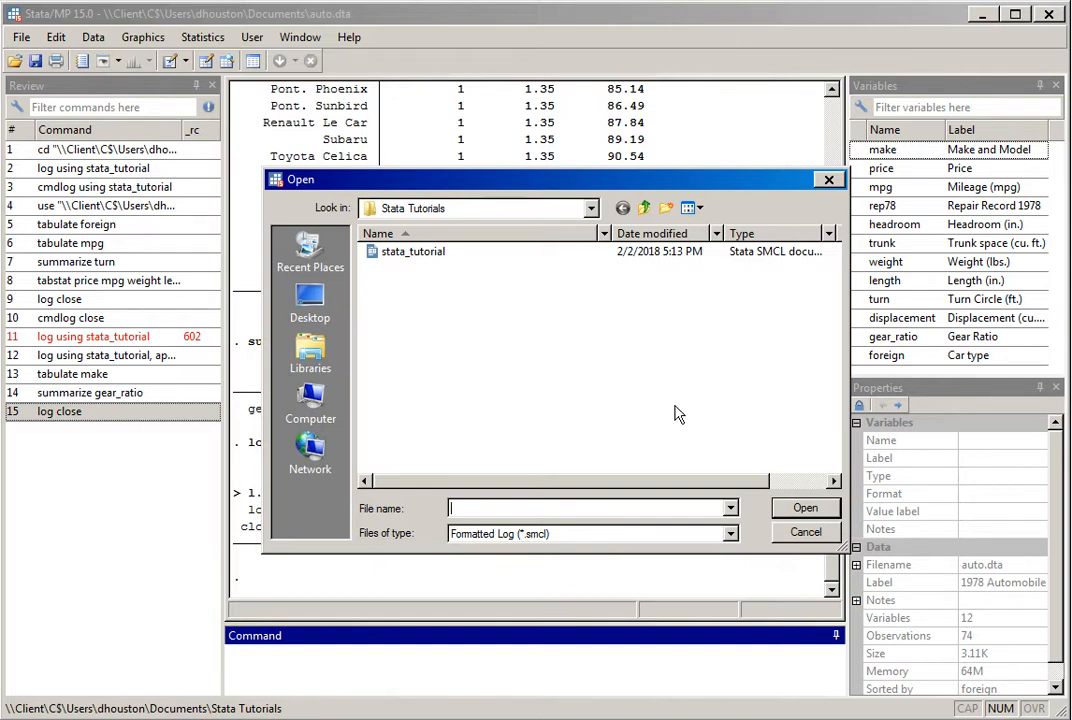
pyautogui.click(733, 534)
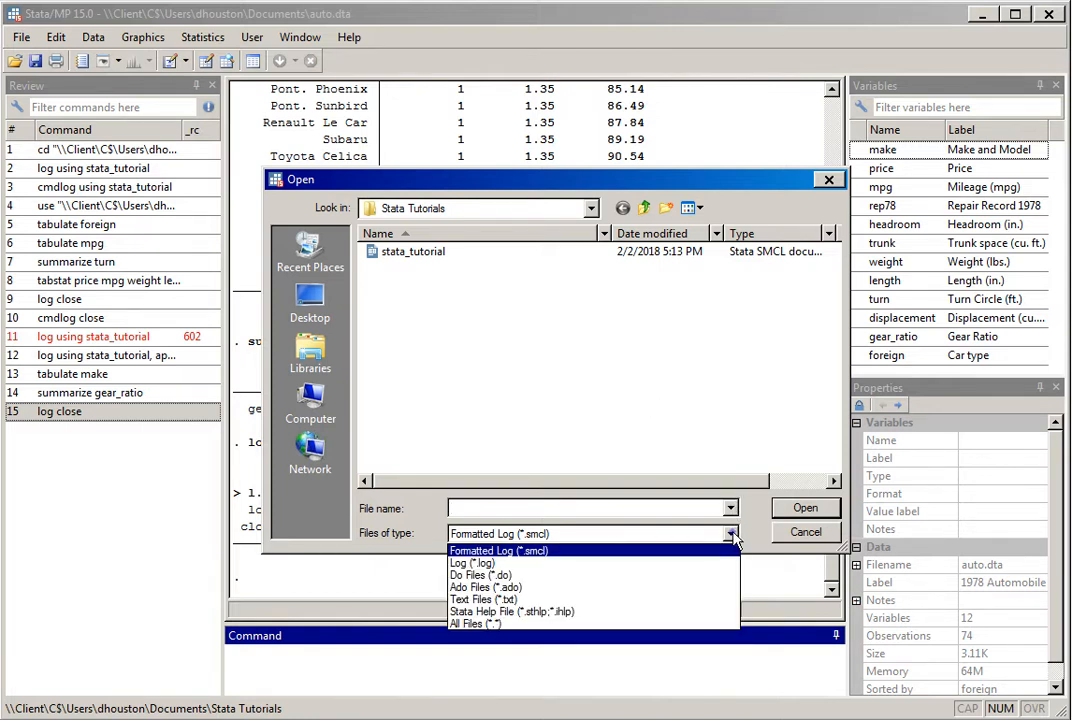
pyautogui.click(733, 534)
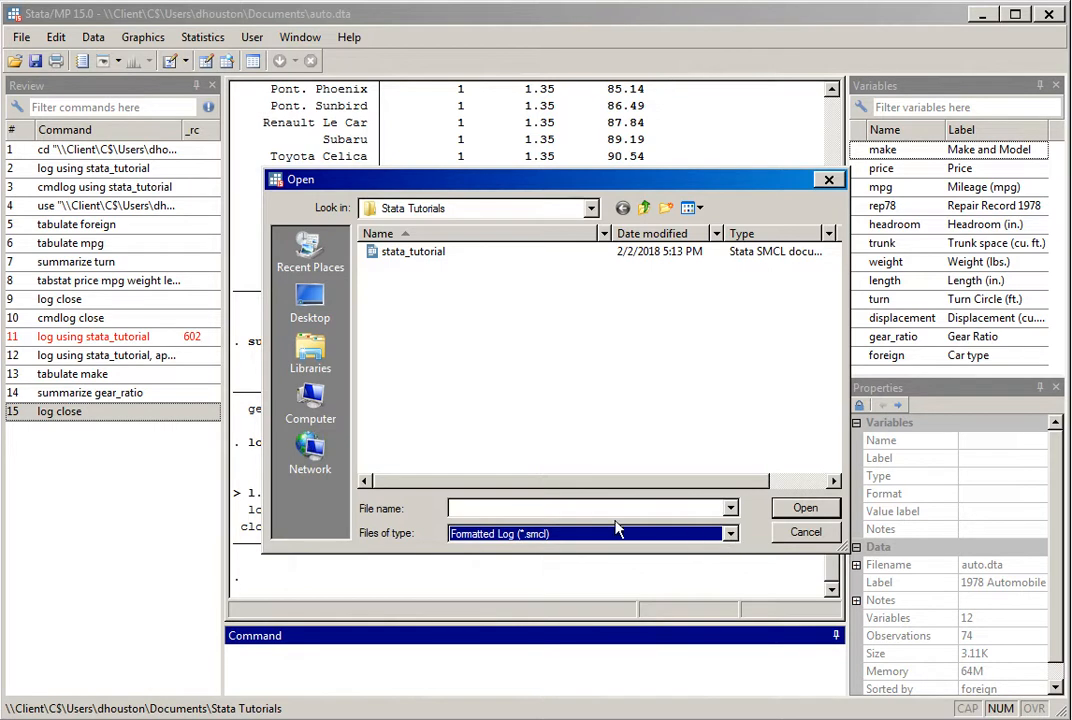
pyautogui.click(408, 258)
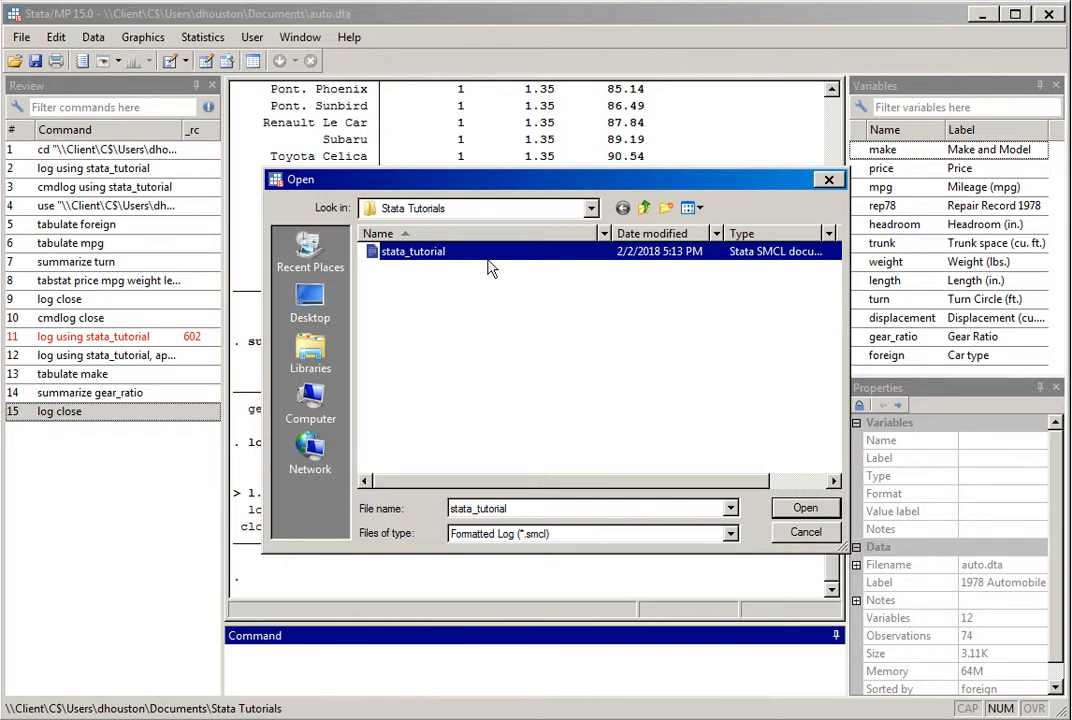
pyautogui.click(803, 510)
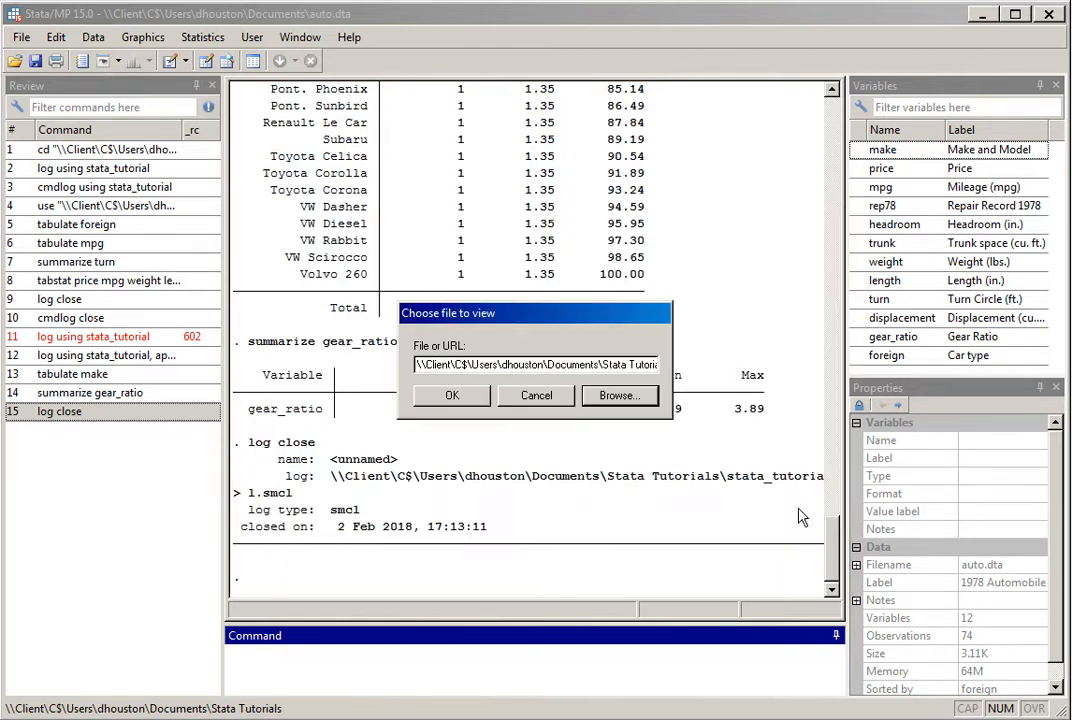
pyautogui.click(451, 395)
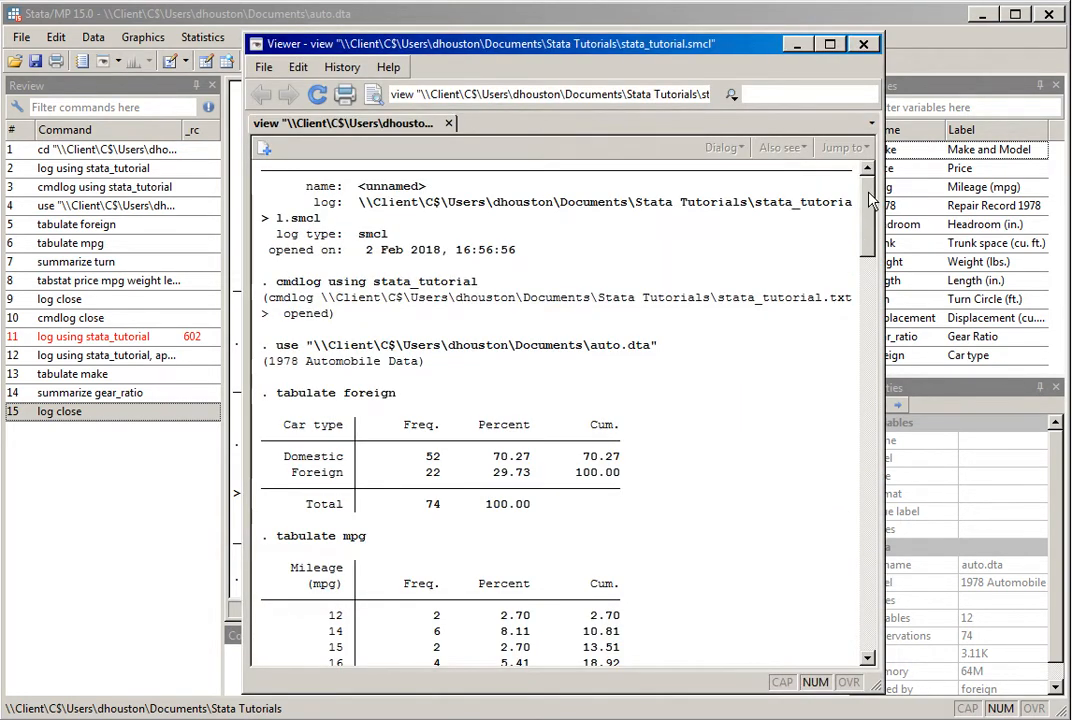
# Review the stata_tutorial log from the original session through the appended make and gear_ratio results, and close the Viewer.
pyautogui.scroll(-8, 858, 274)
pyautogui.moveTo(868, 272); pyautogui.dragTo(865, 350)
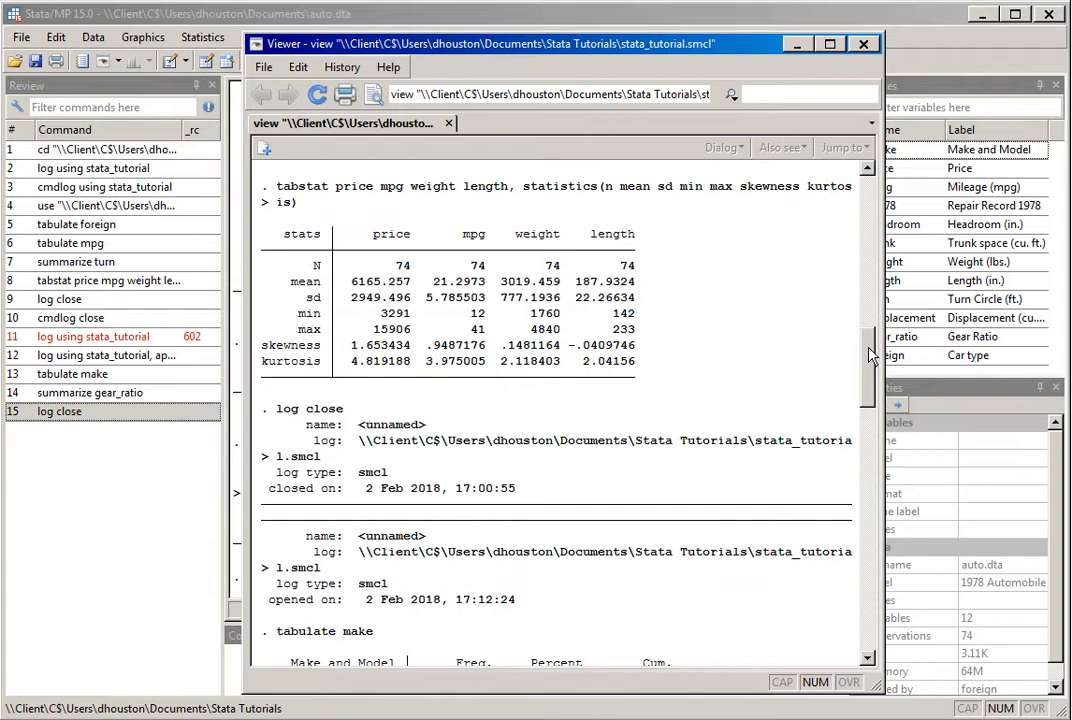
pyautogui.moveTo(872, 368); pyautogui.dragTo(867, 617)
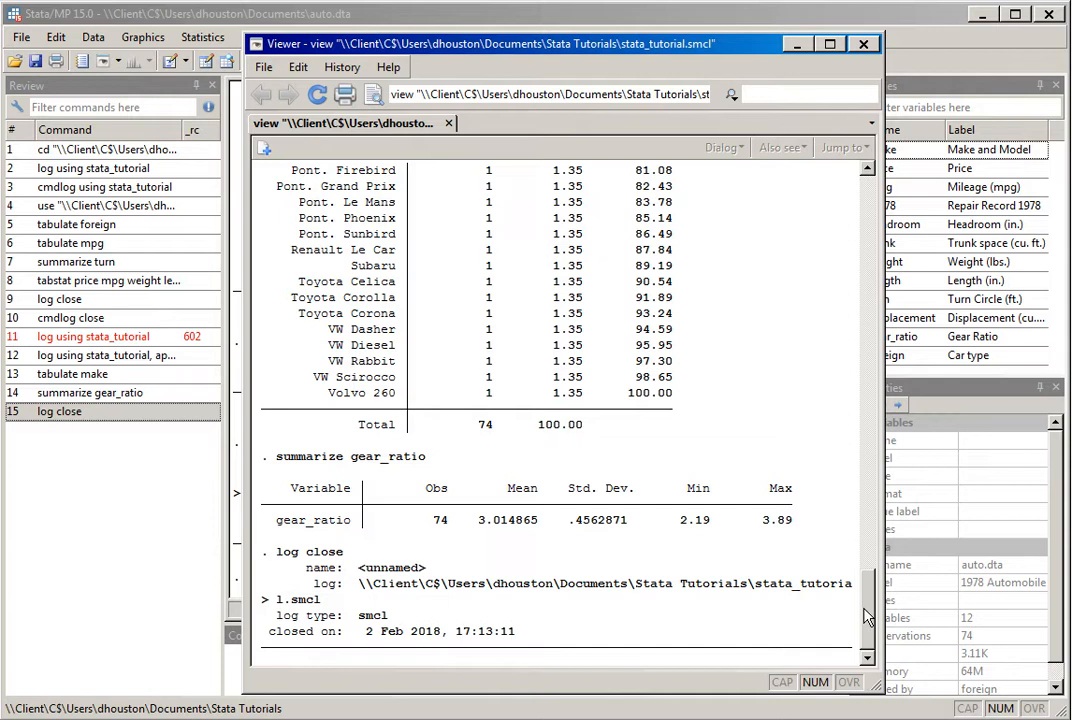
pyautogui.click(862, 45)
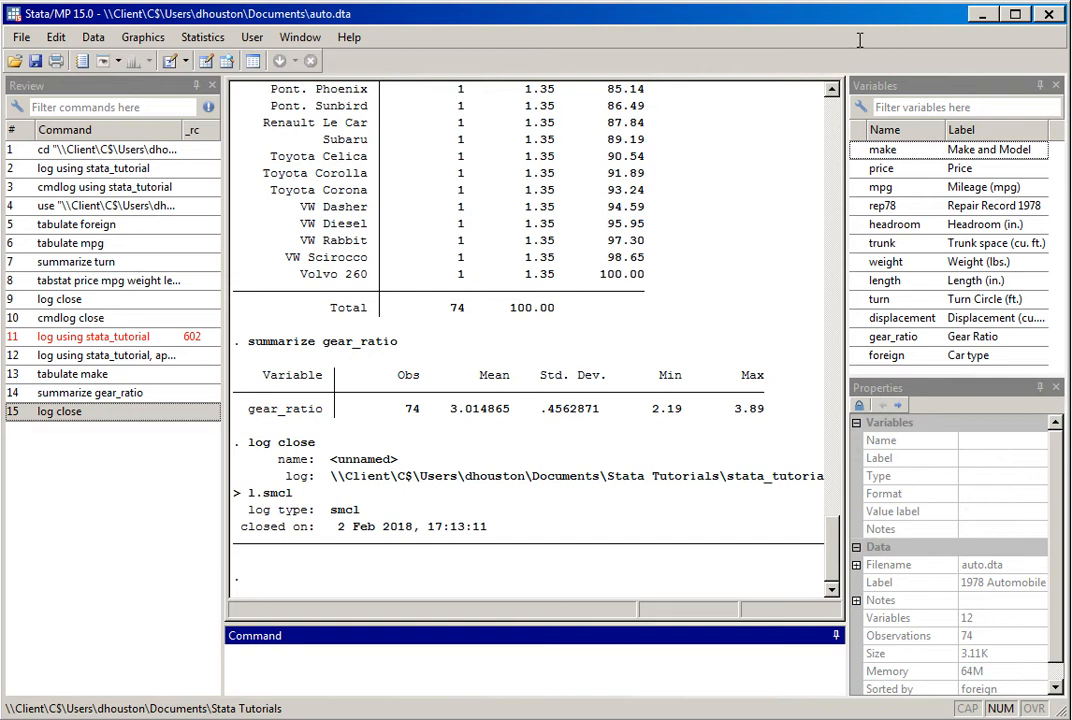
# Write the command "log using stata tutorial, replace" for starting a log that overwrites an existing file.
pyautogui.write('log using stata t')
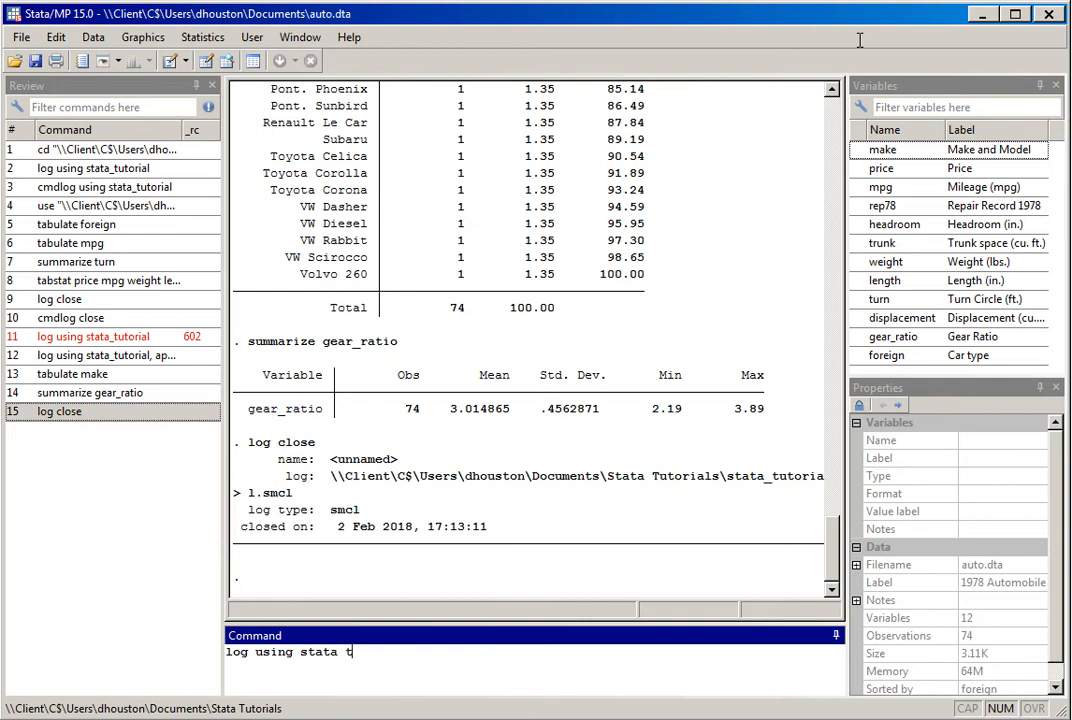
pyautogui.write('utorial, replace')
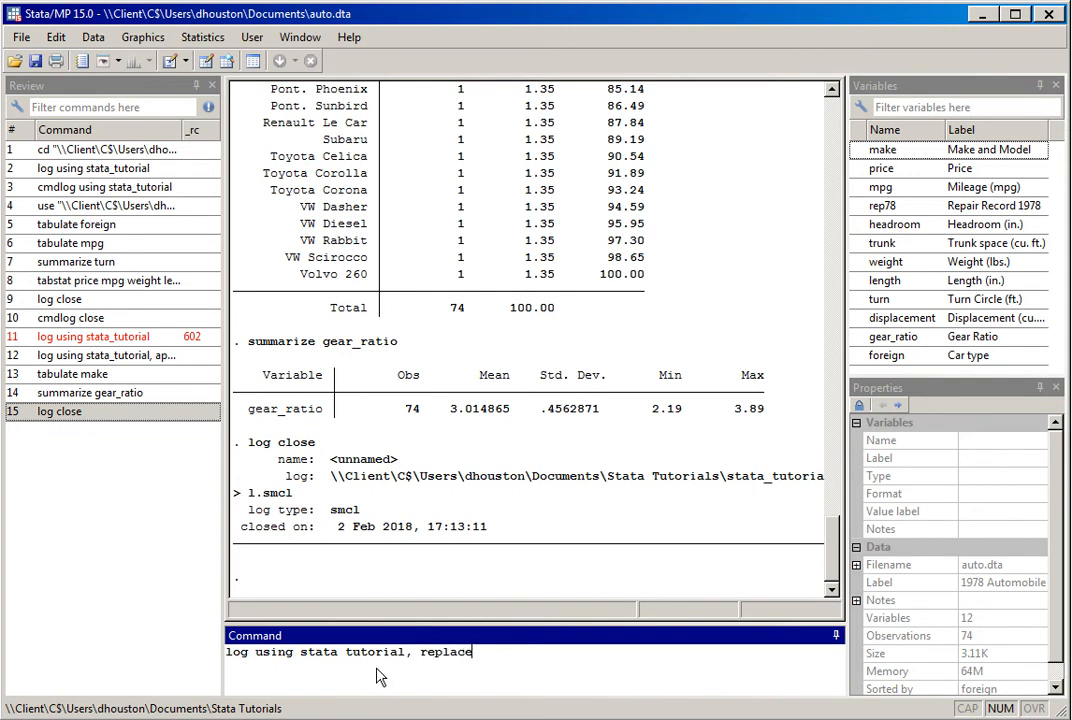